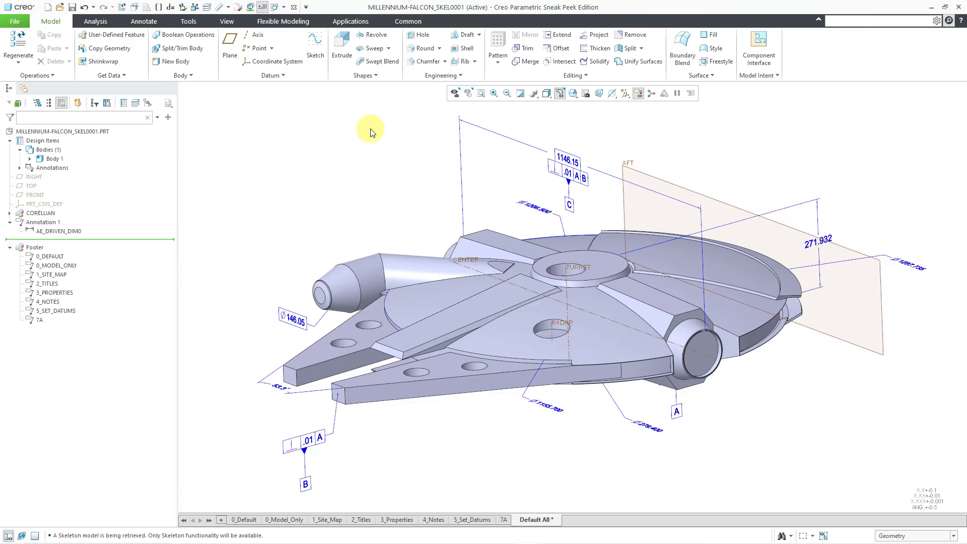
left_click(764, 78)
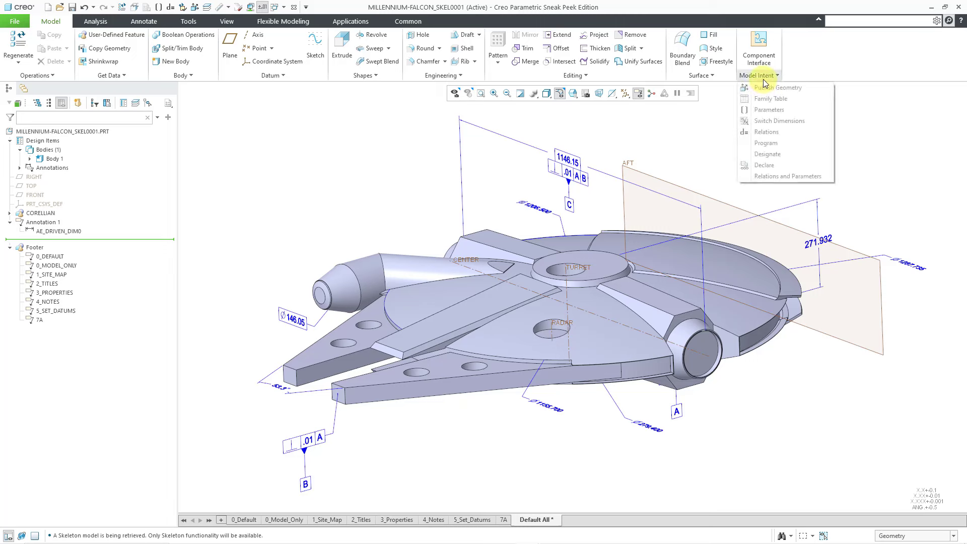
left_click(806, 88)
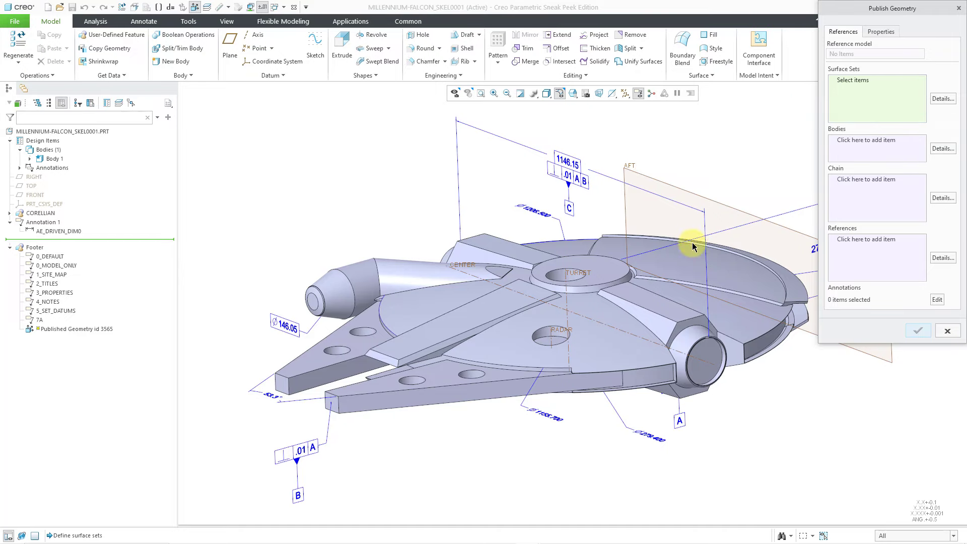
left_click(557, 328)
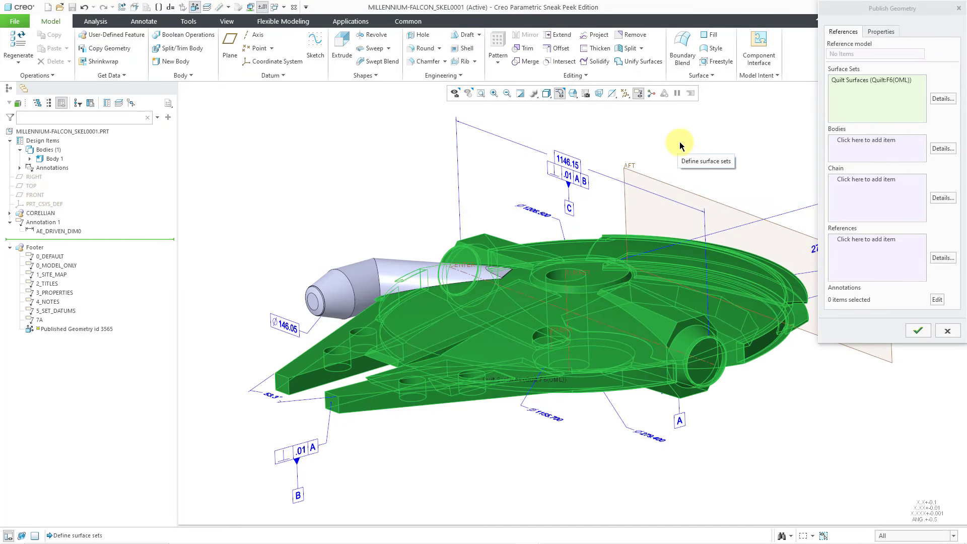
left_click(843, 143)
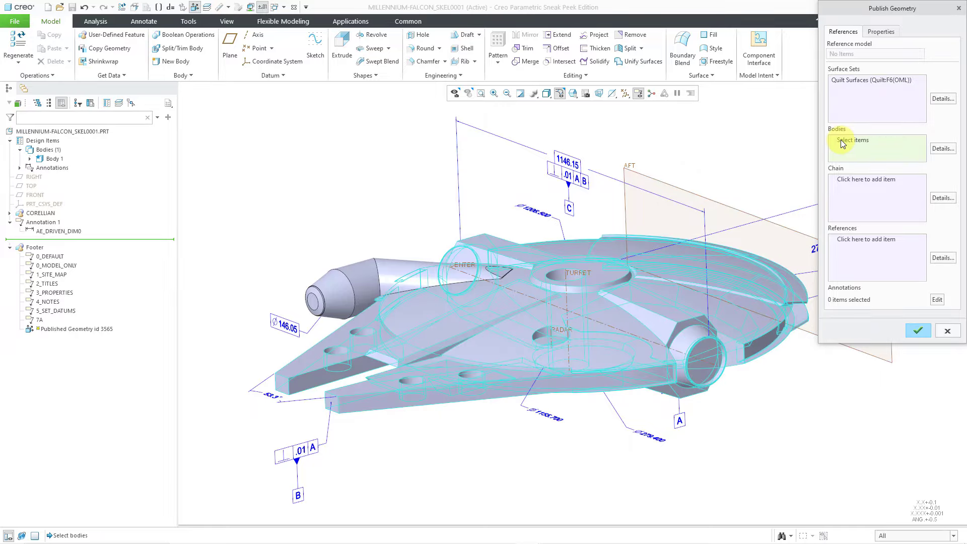
left_click(336, 275)
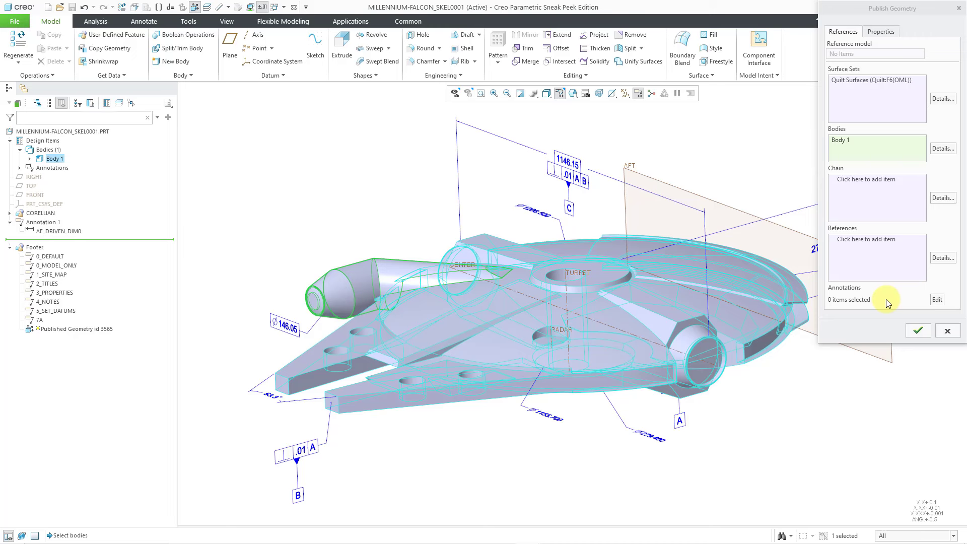
left_click(937, 301)
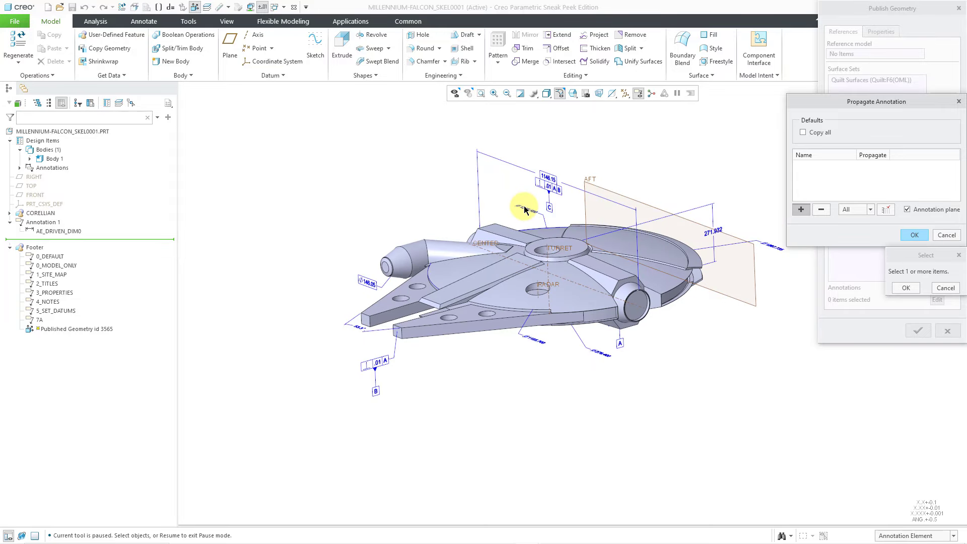
scroll(524, 206, "down", 2)
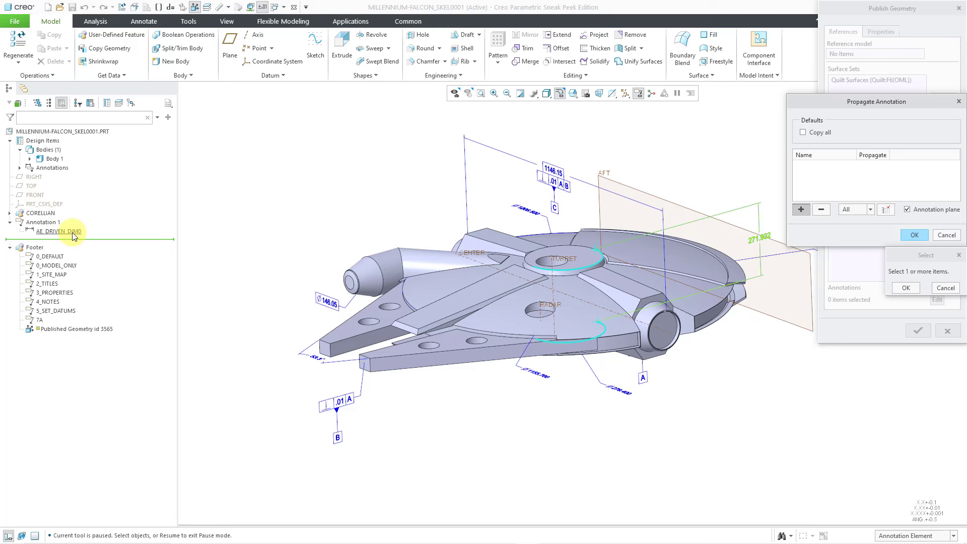
left_click(20, 168)
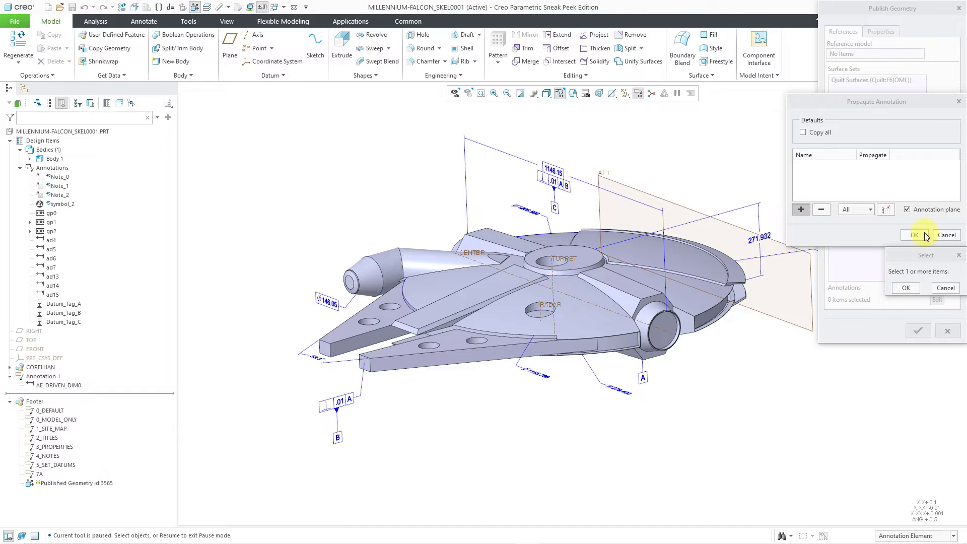
left_click(946, 235)
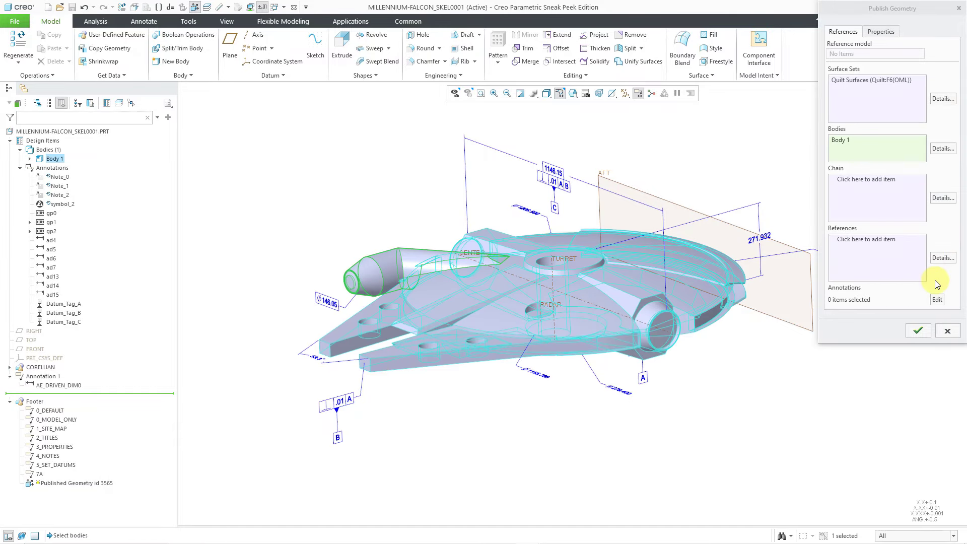
left_click(948, 335)
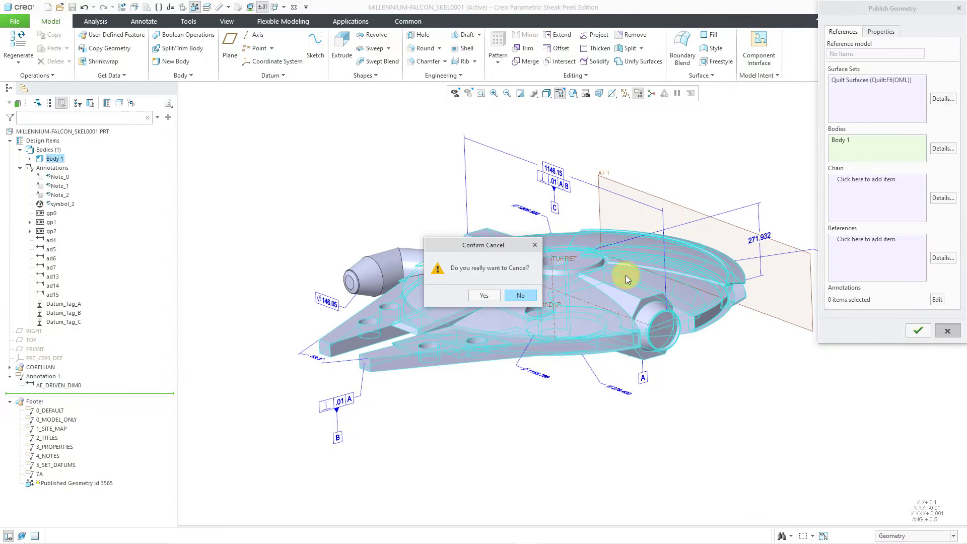
left_click(478, 295)
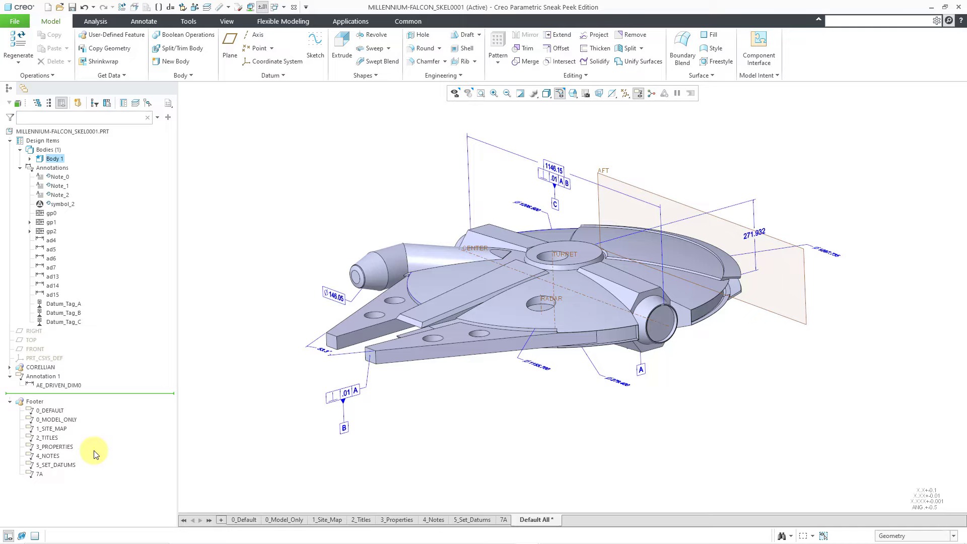
- Redefine the 5_SET_DATUMS annotation feature and pick the overall width dimension ad4, its geometric tolerance and datum tag C as annotations to move
right_click(67, 466)
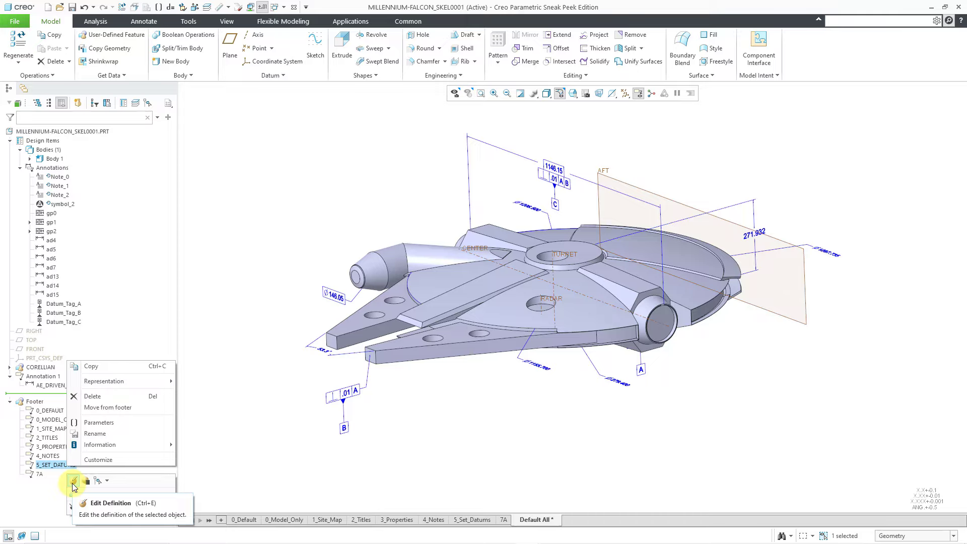
left_click(74, 482)
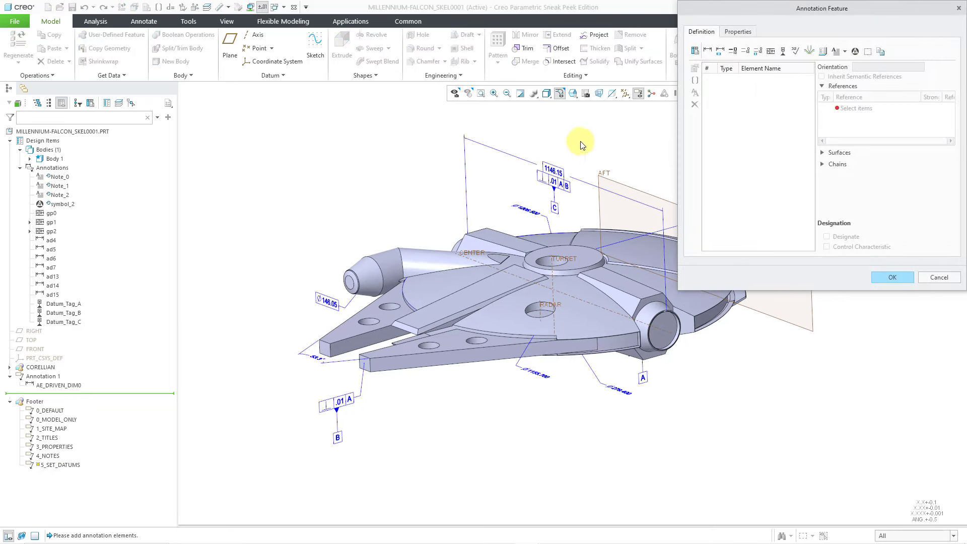
middle_click_drag(580, 141, 512, 175, "shift")
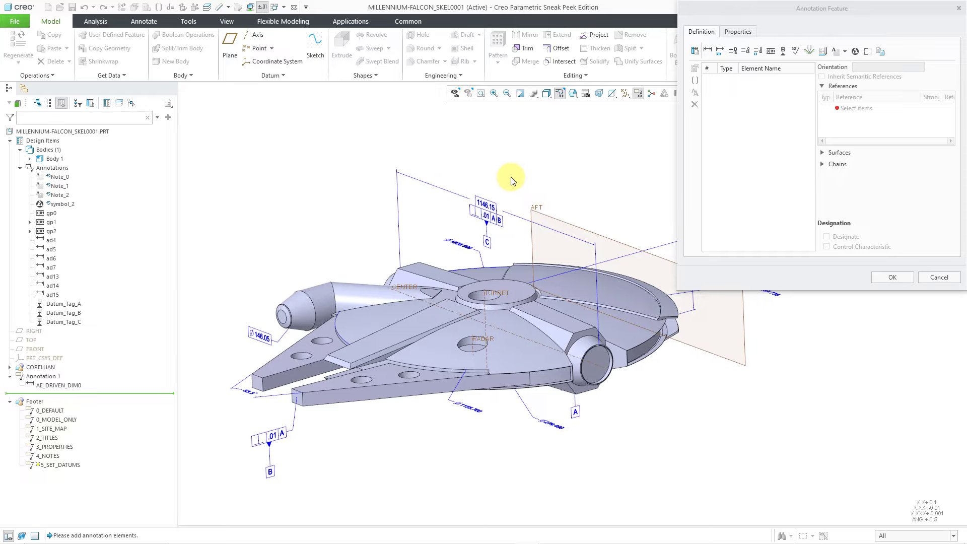
left_click(883, 53)
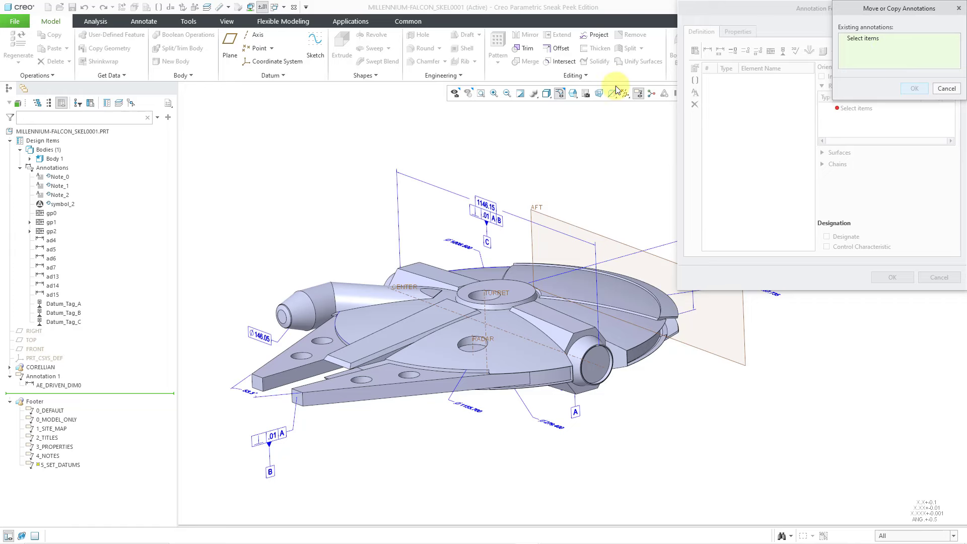
left_click(487, 206)
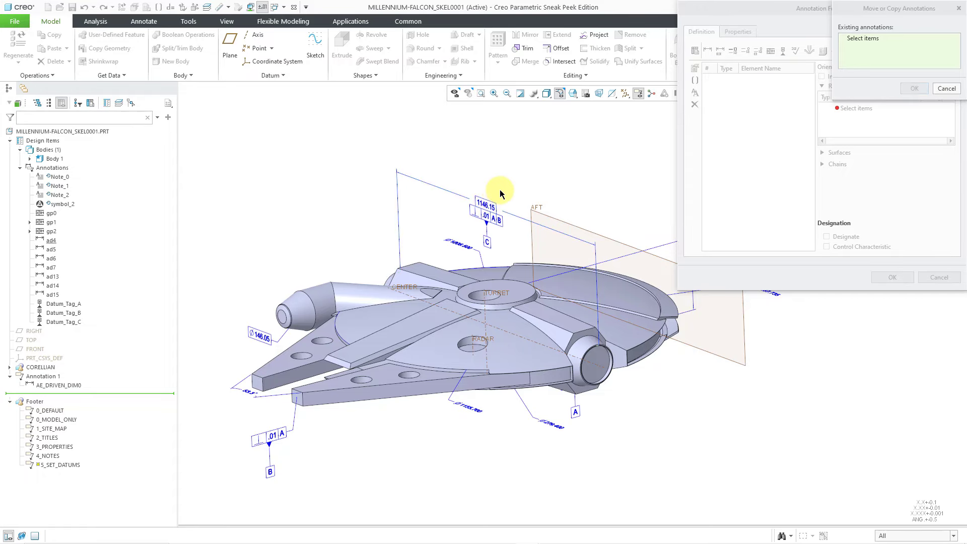
left_click(496, 219, "ctrl")
left_click(500, 245, "ctrl")
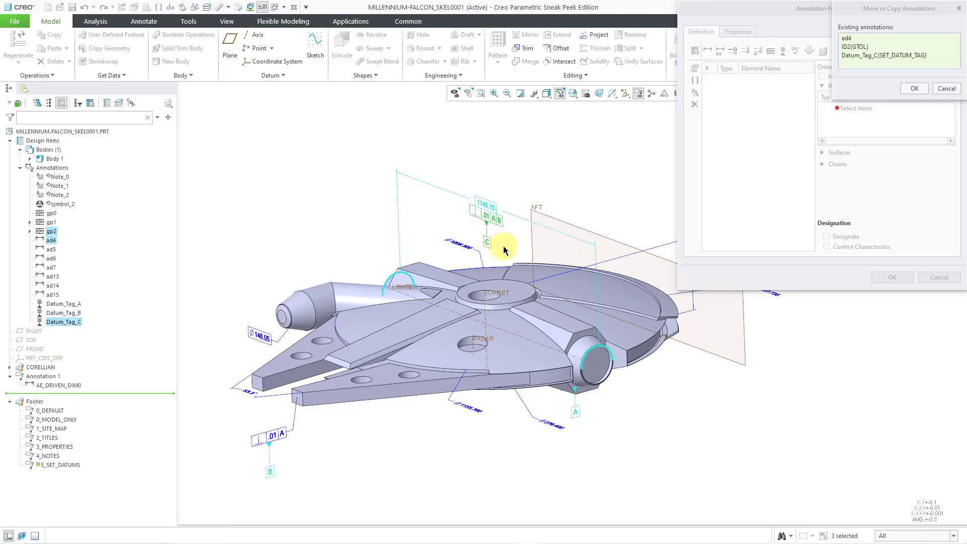
- Add datum tags A and B with their geometric tolerances to the selection and complete moving the annotations into 5_SET_DATUMS
mouse_move(603, 418)
middle_mouse_down()
mouse_move(587, 389)
mouse_move(594, 402)
middle_mouse_up()
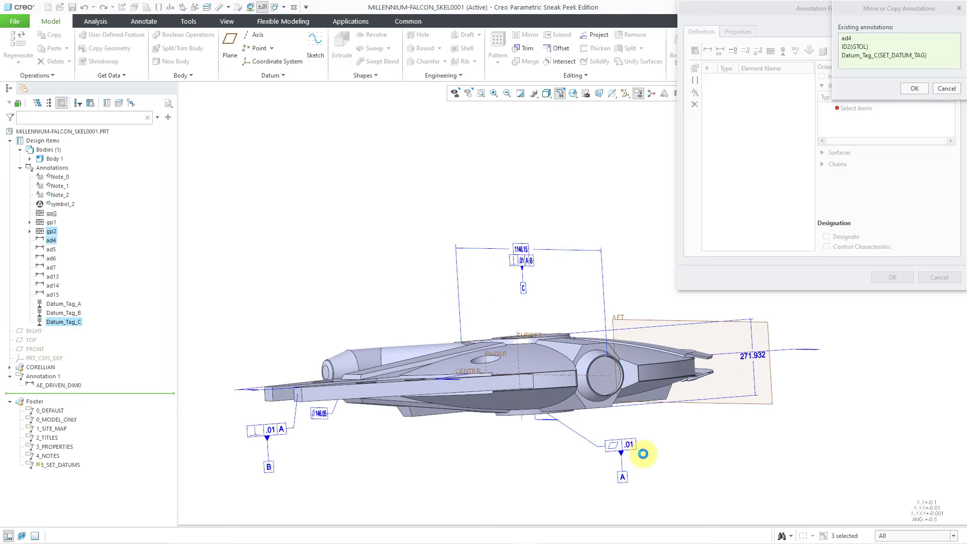
left_click(630, 445, "ctrl")
left_click(625, 474, "ctrl")
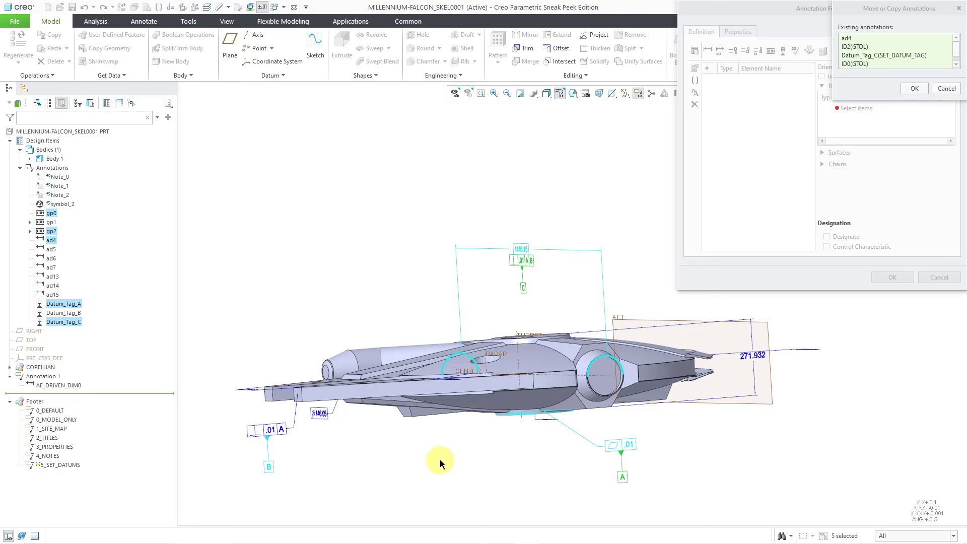
left_click(289, 452)
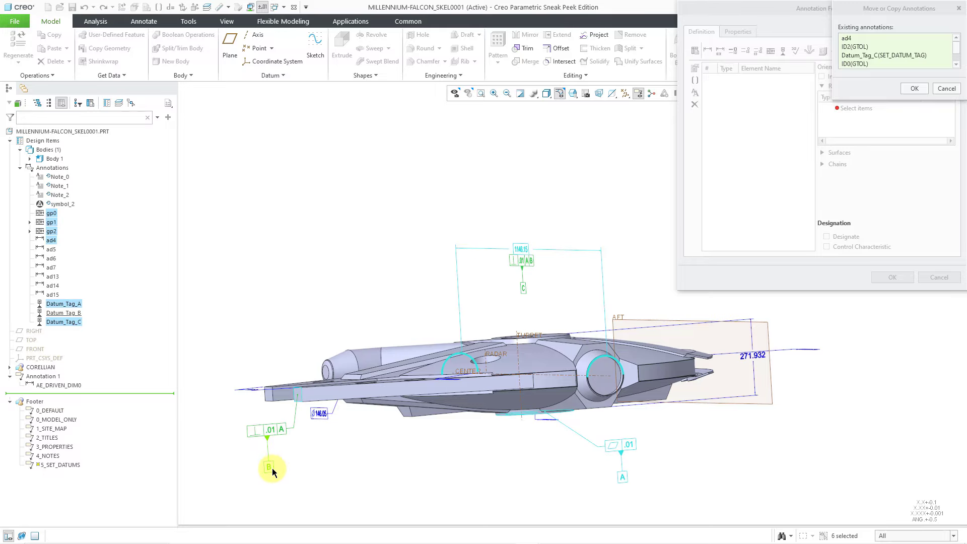
left_click(272, 467, "ctrl")
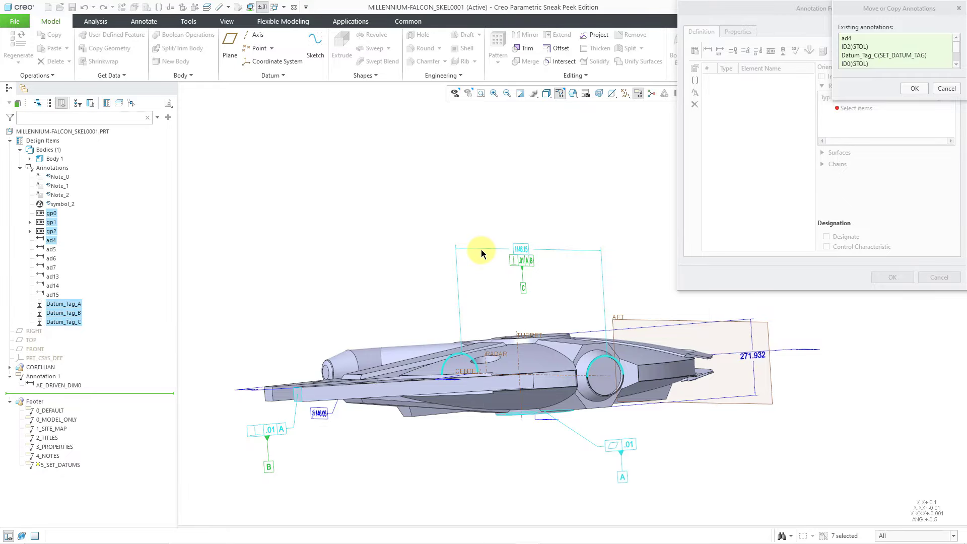
mouse_move(482, 250)
middle_mouse_down()
mouse_move(490, 260)
mouse_move(460, 198)
middle_mouse_up()
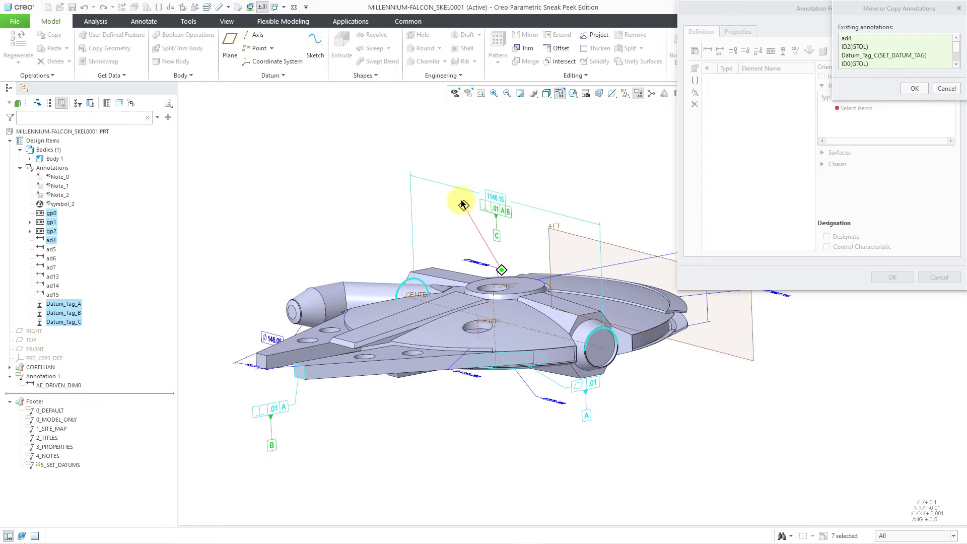
left_click(912, 89)
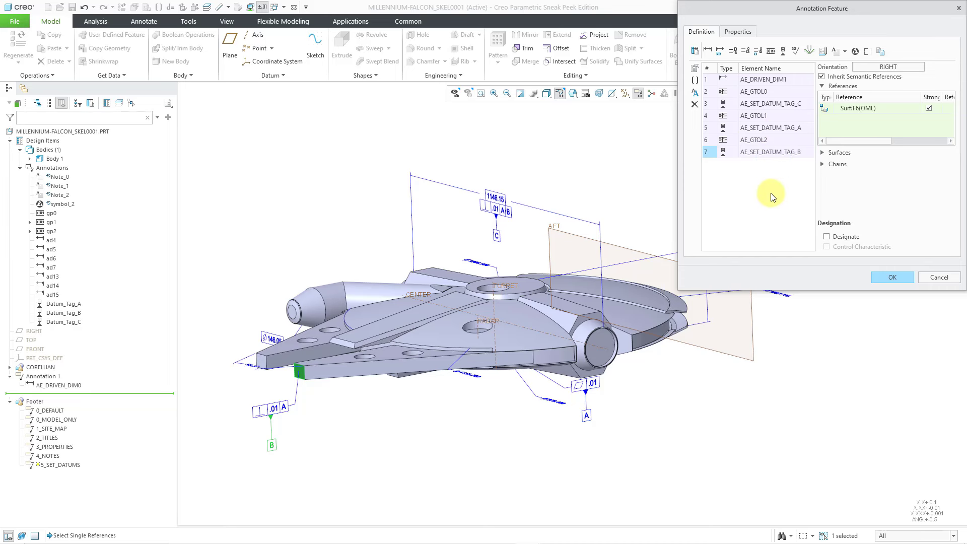
left_click(892, 278)
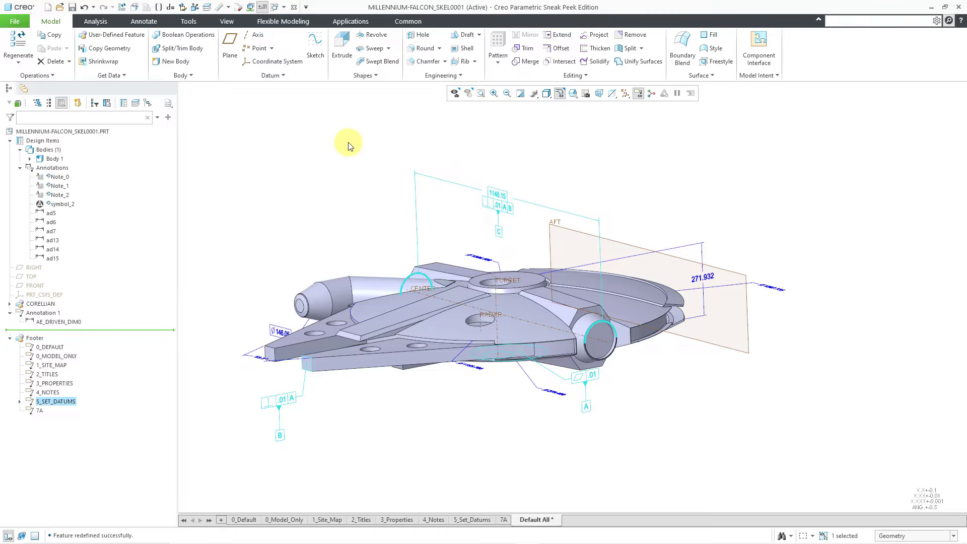
left_click(348, 145)
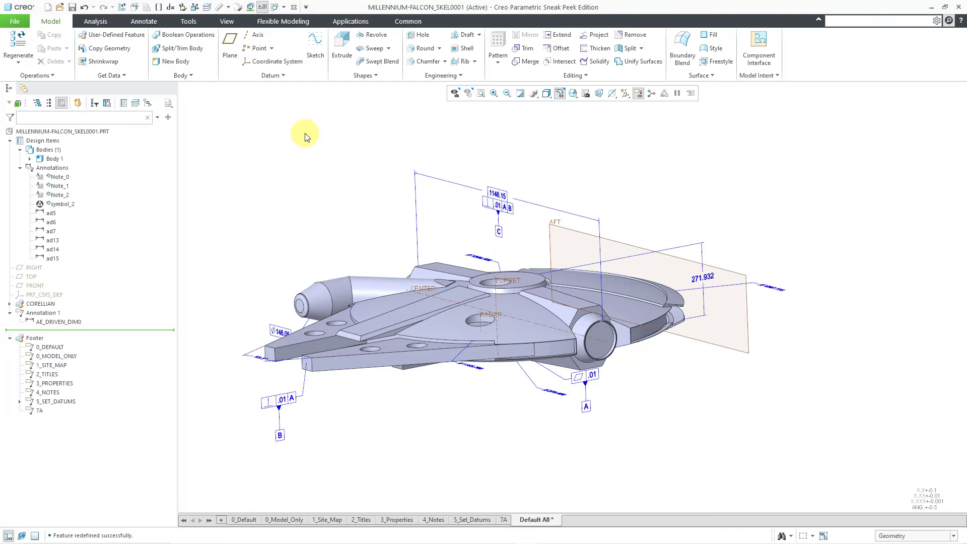
- Start a new annotation feature and pick the existing dimensions ad5, ad13, ad7, ad14 and ad15 as annotations to move
left_click(147, 22)
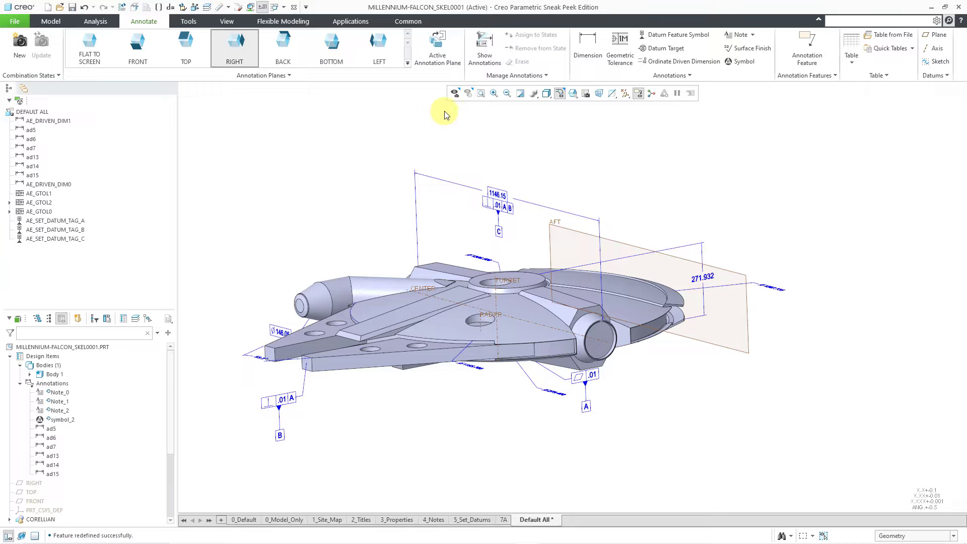
left_click(798, 62)
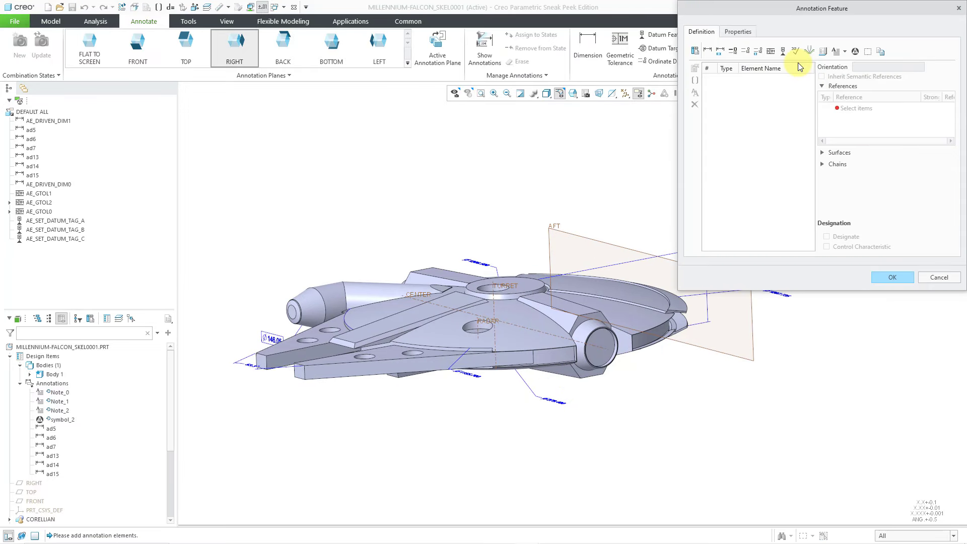
left_click(881, 53)
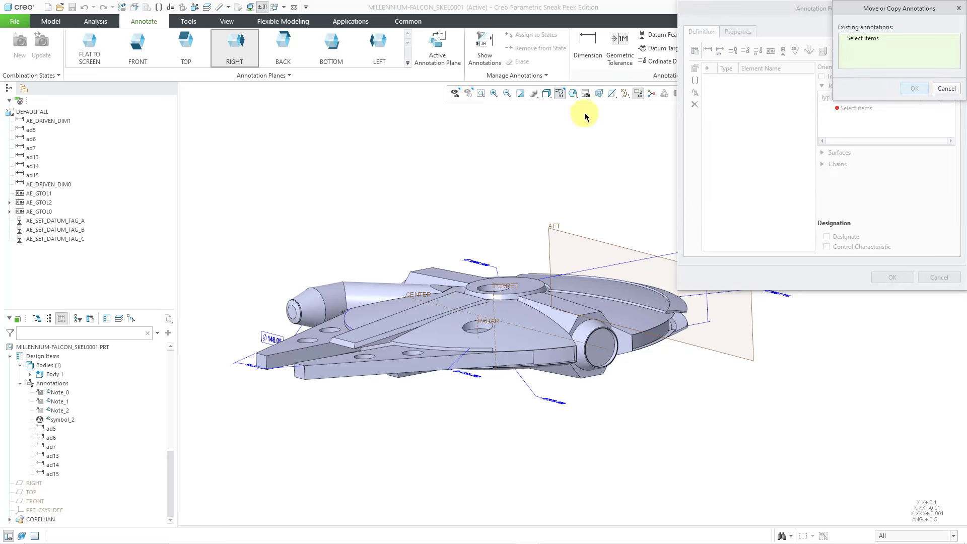
left_click(512, 161)
key("ctrl+d")
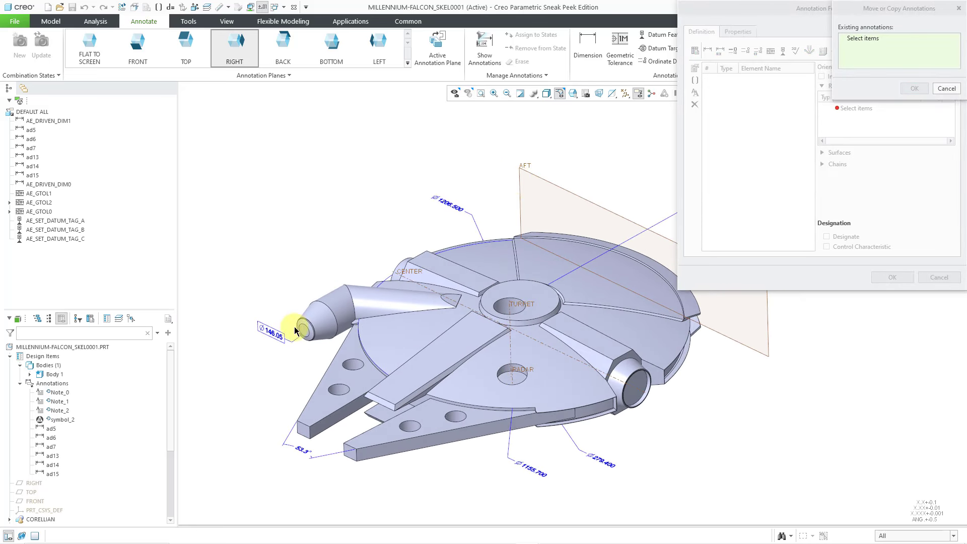
left_click(268, 331)
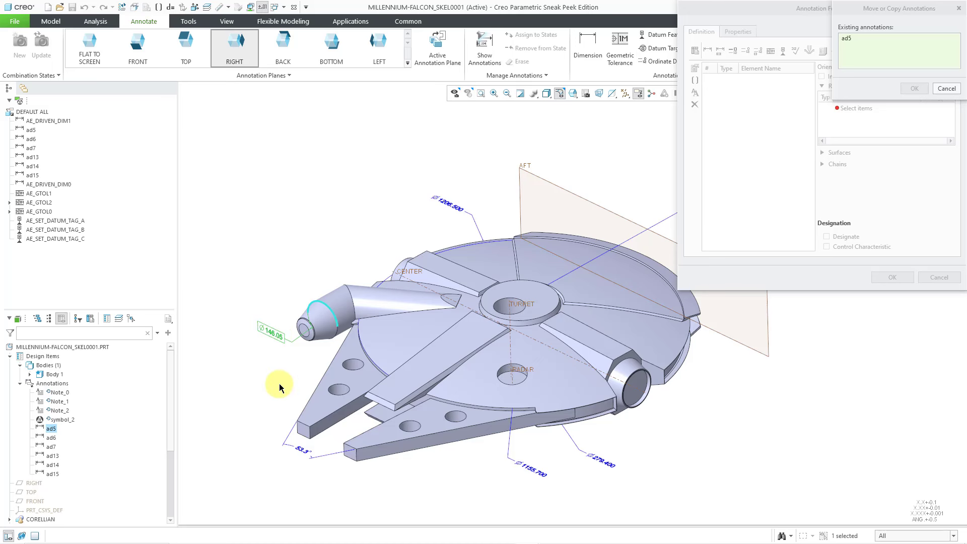
left_click(304, 452, "ctrl")
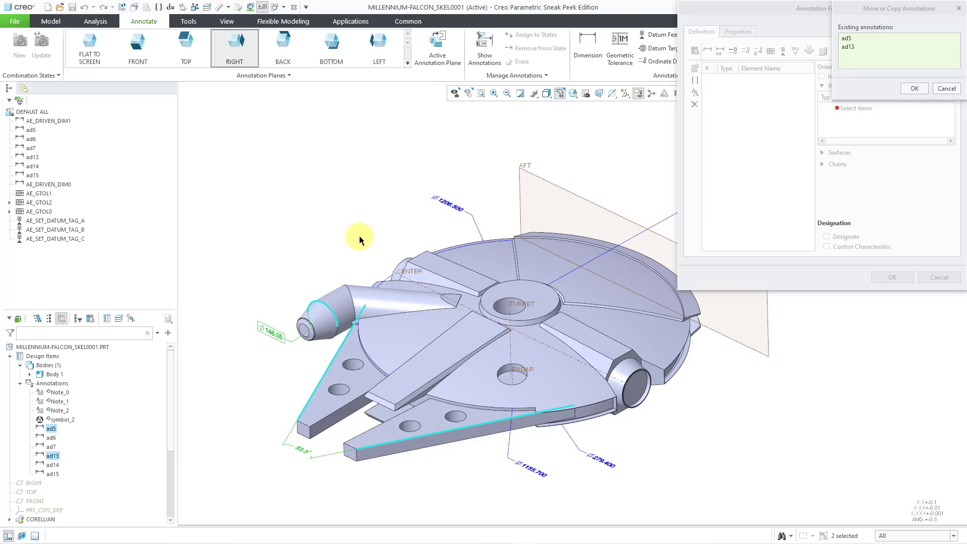
left_click(451, 207, "ctrl")
left_click(535, 471, "ctrl")
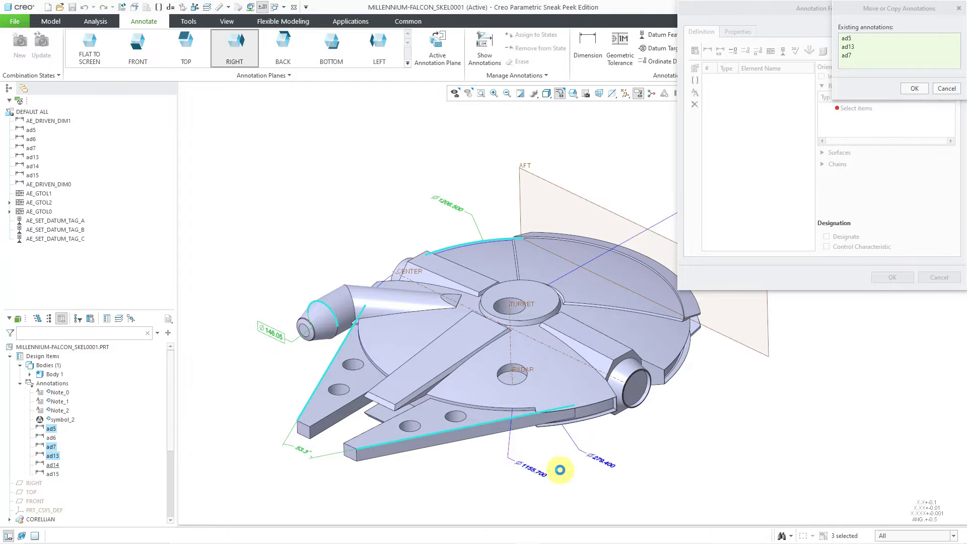
left_click(603, 462, "ctrl")
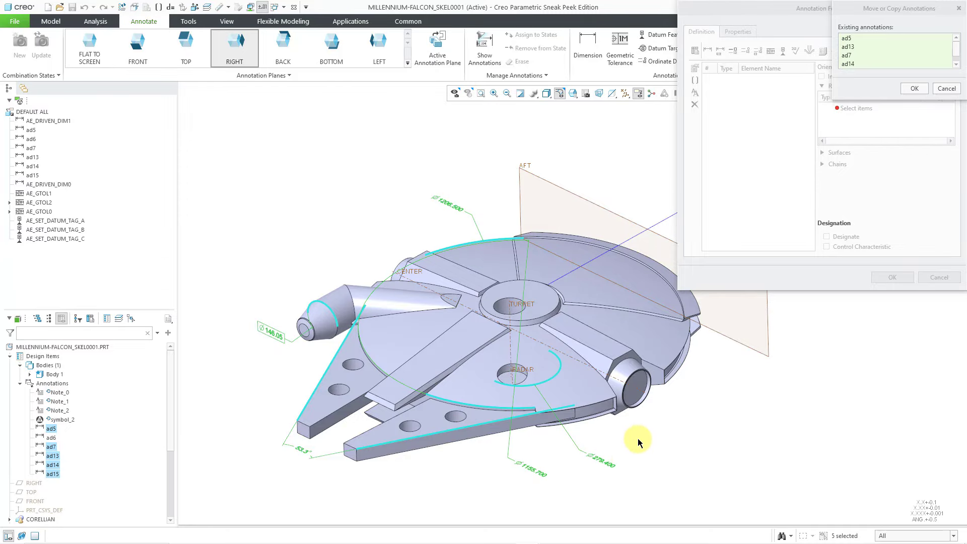
- Add dimension ad6 on the outer rim to the selection and complete moving the dimensions into the new annotation feature
middle_click_drag(639, 432, 611, 410, "shift")
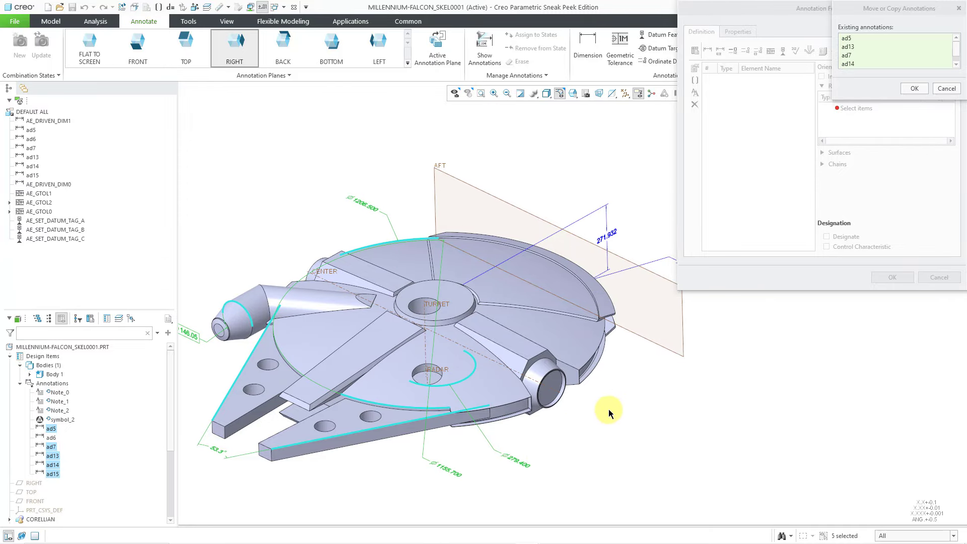
scroll(600, 375, "down", 2)
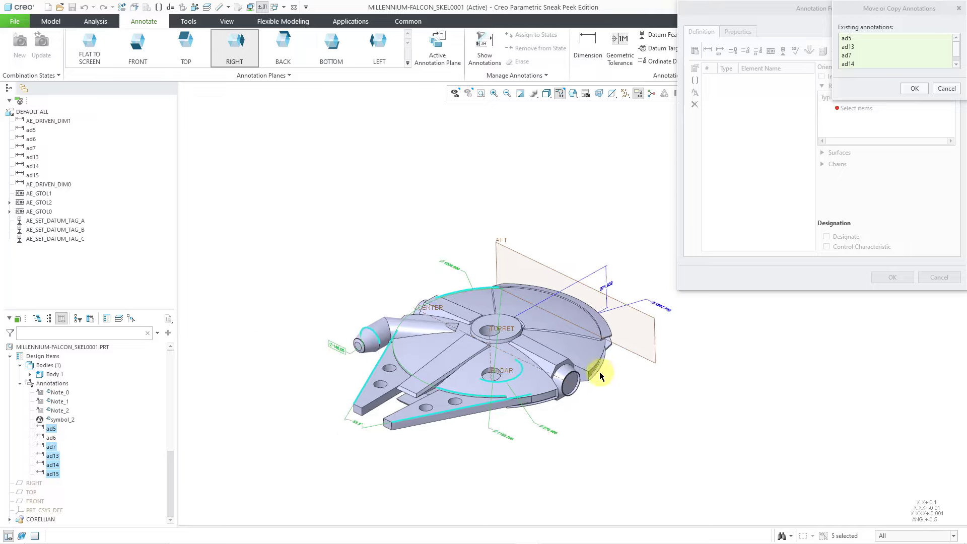
left_click(664, 311, "ctrl")
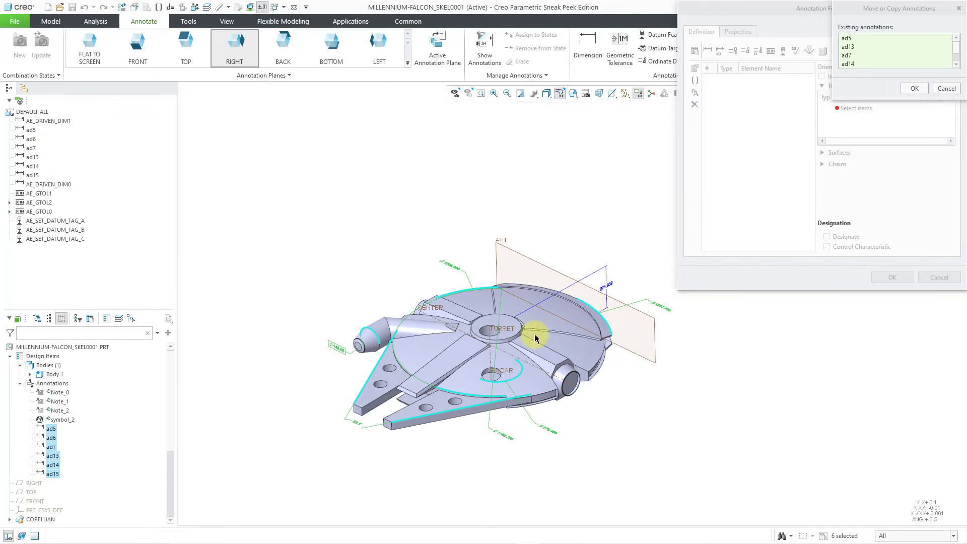
scroll(501, 330, "up", 3)
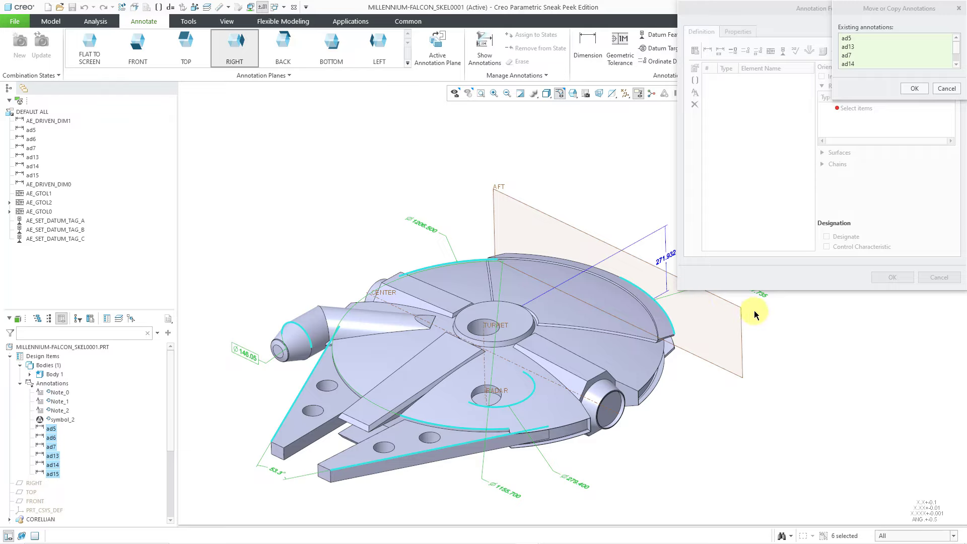
left_click(915, 88)
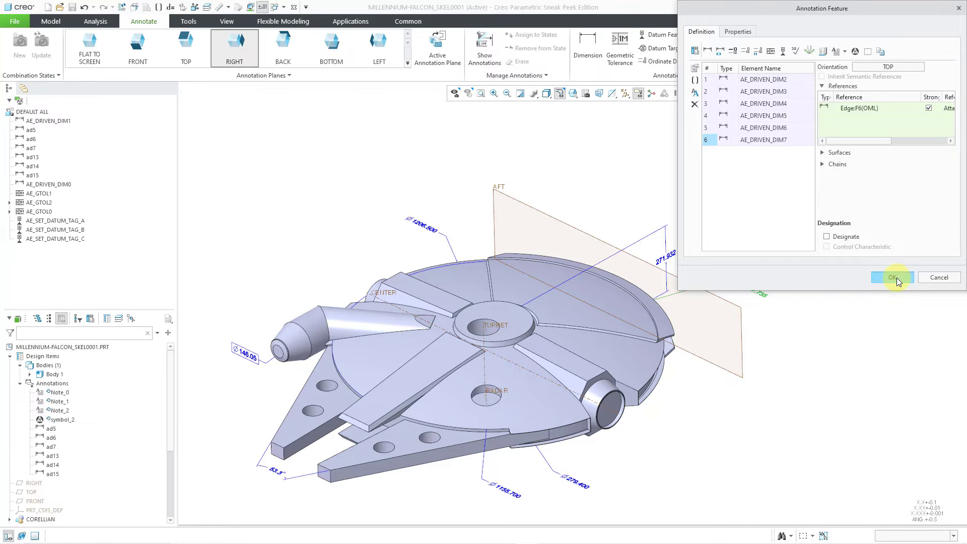
left_click(895, 277)
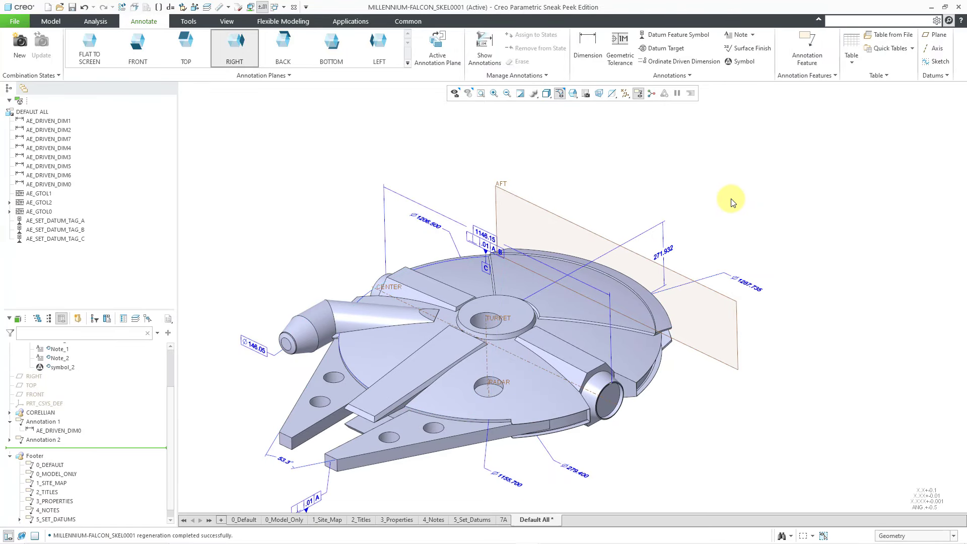
middle_click_drag(705, 215, 747, 174, "shift")
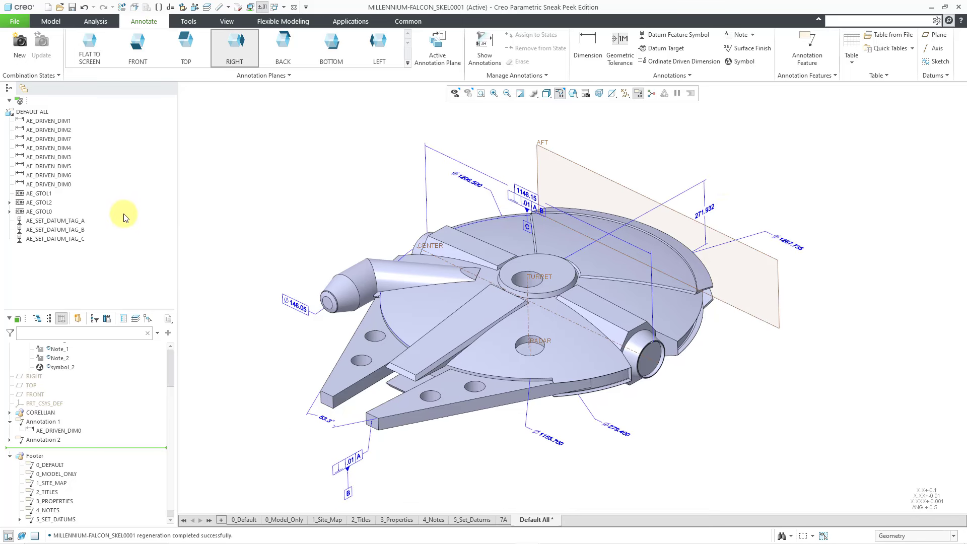
- Move Annotation 1 and Annotation 2 to the footer, and expand 5_SET_DATUMS and Annotation 1 in the model tree
left_click(59, 22)
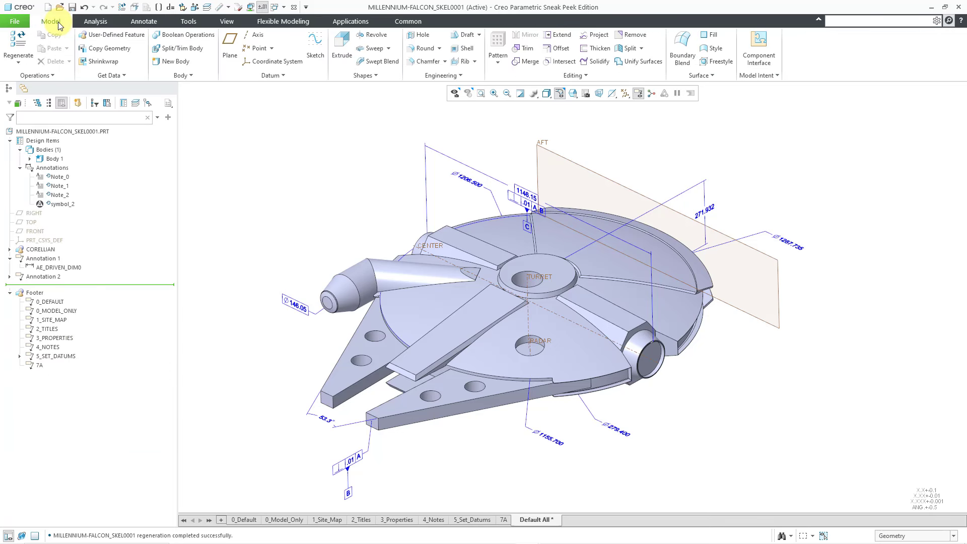
right_click(50, 260)
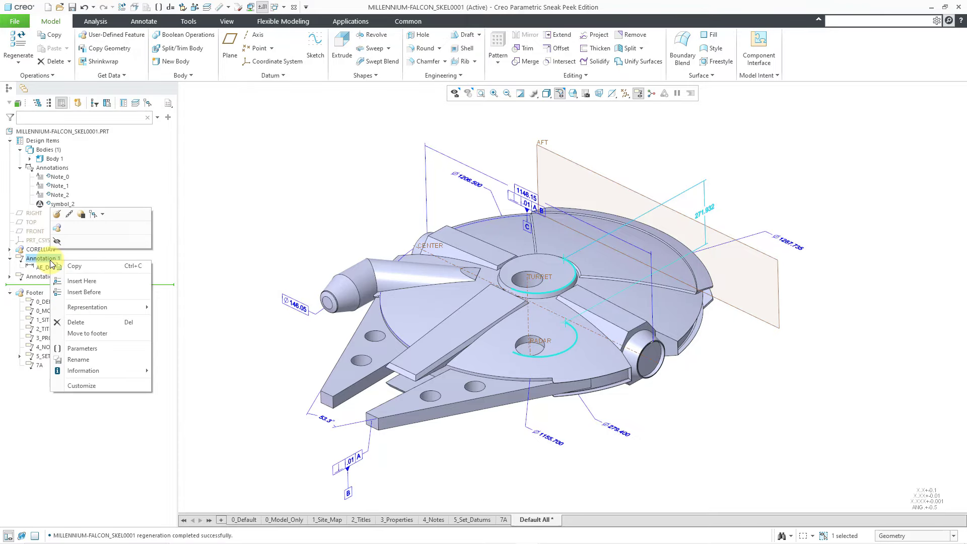
left_click(87, 334)
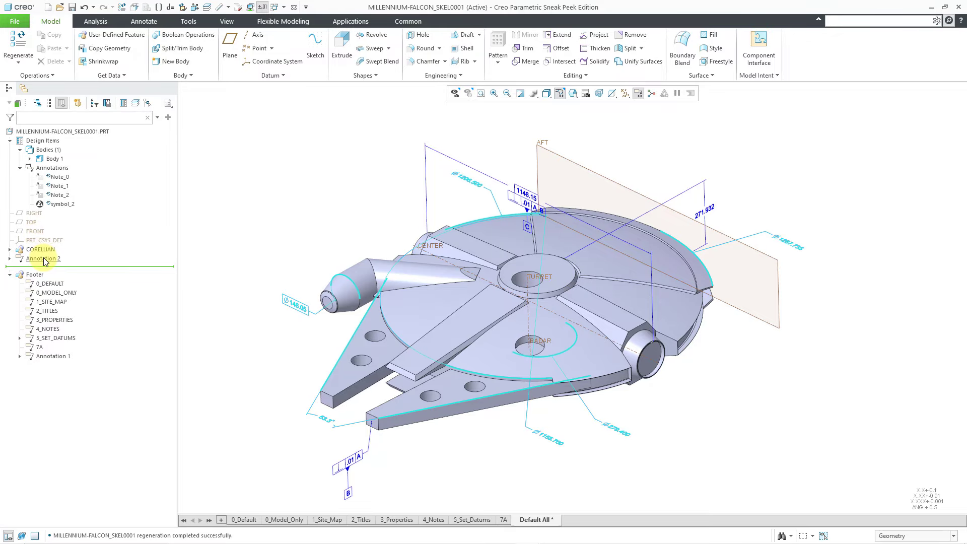
right_click(44, 260)
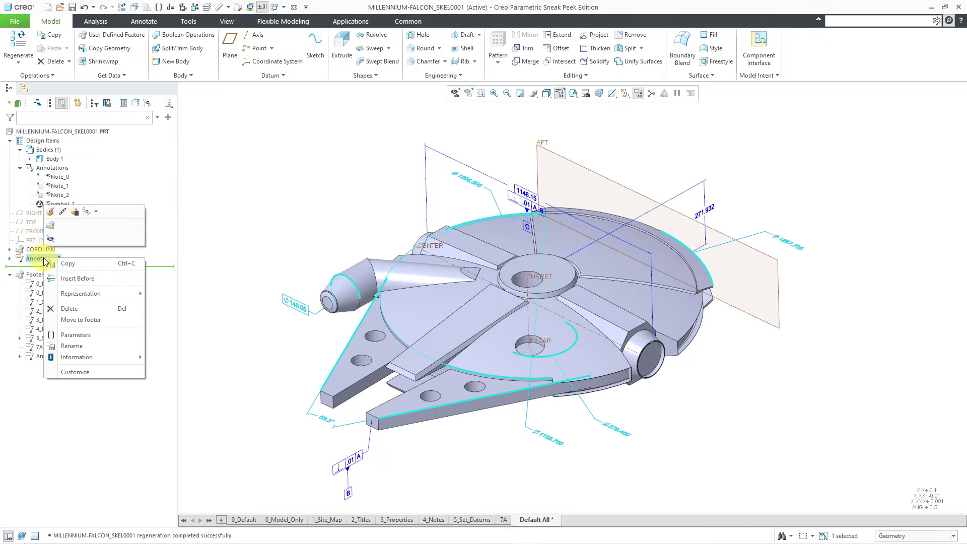
left_click(78, 320)
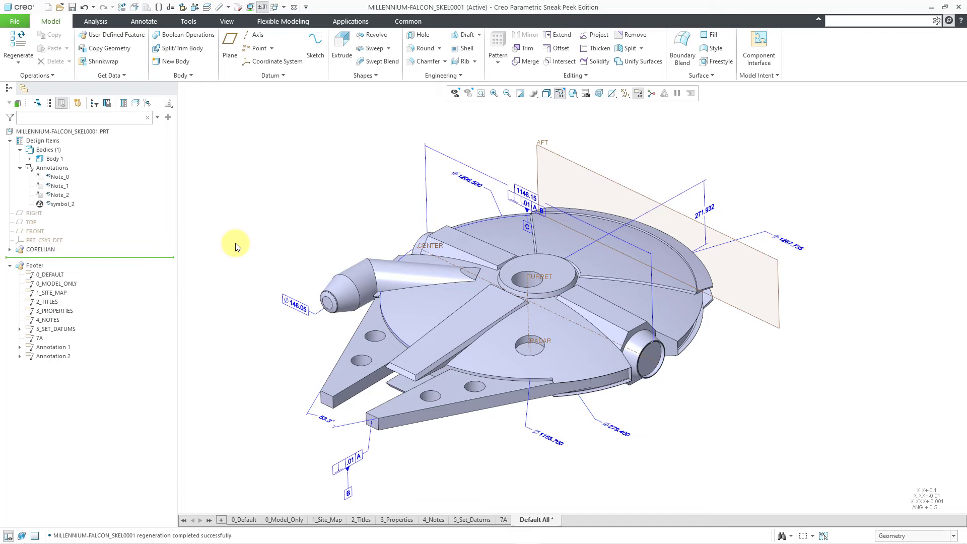
left_click(20, 330)
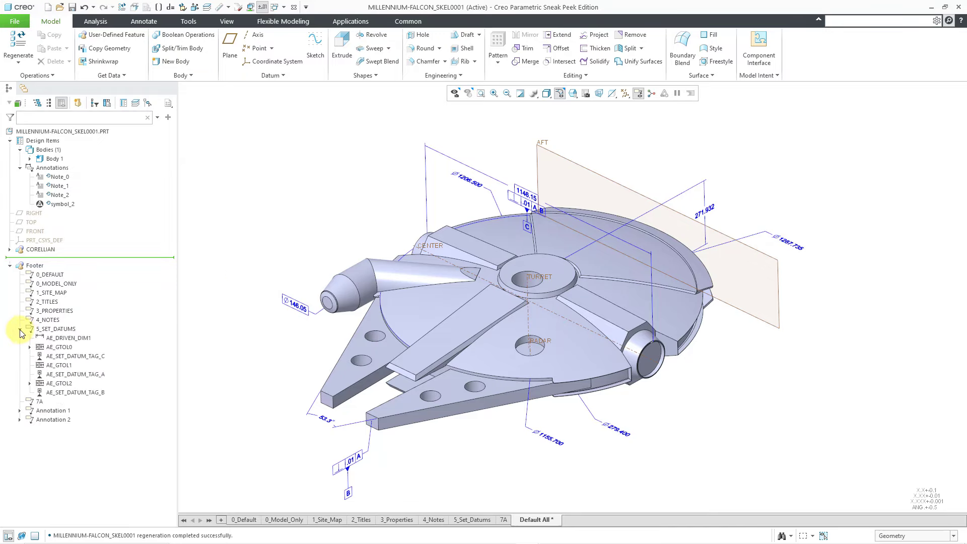
left_click(20, 411)
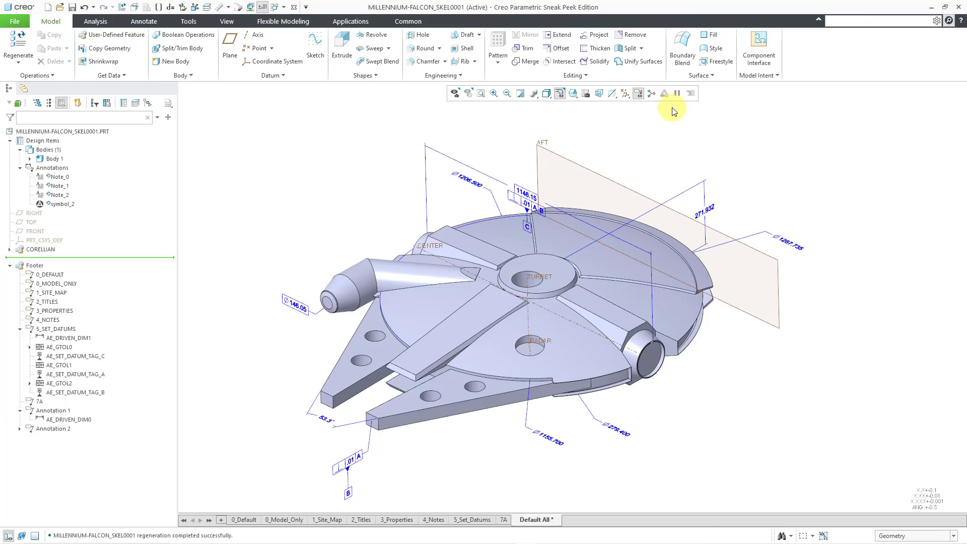
- Start a Publish Geometry feature with the OML quilt as its surface set and Body 1 as its body
left_click(761, 76)
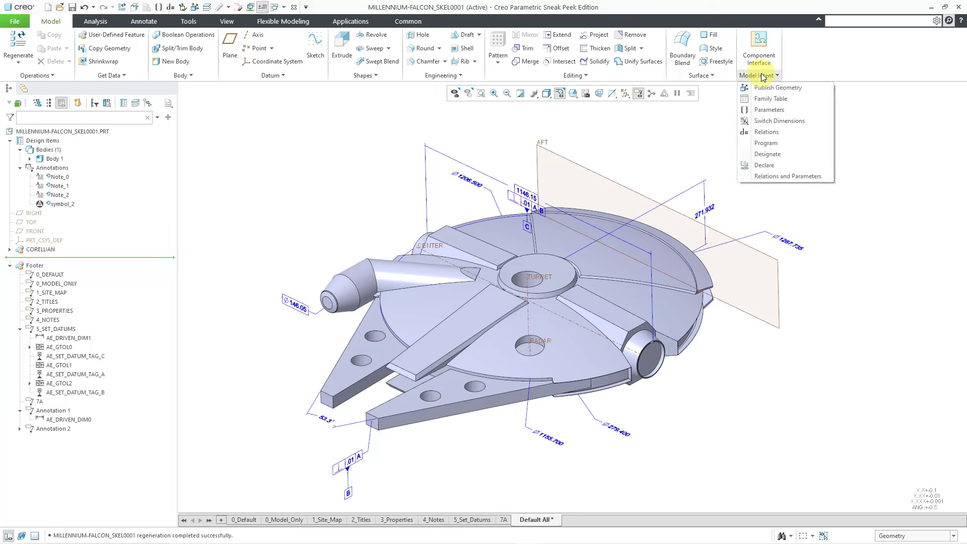
left_click(803, 89)
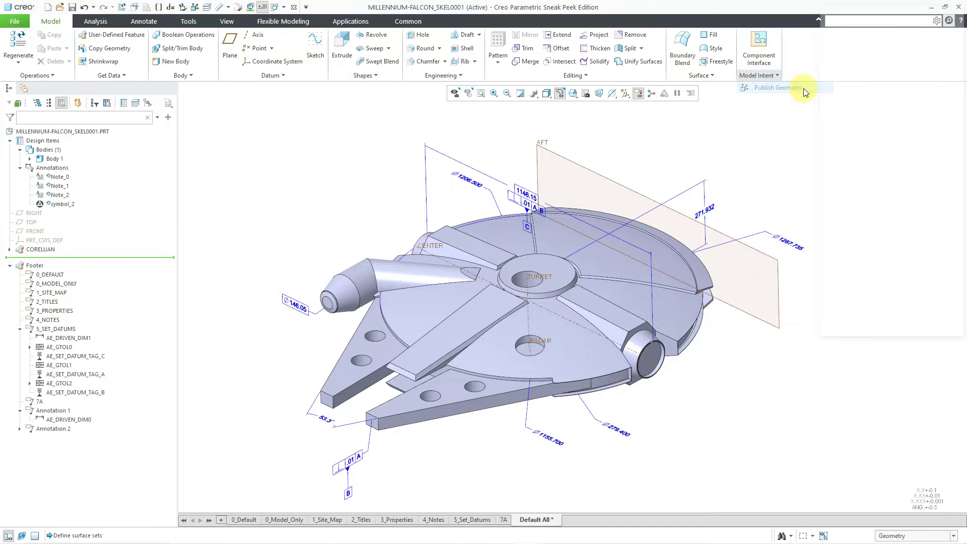
left_click(655, 272)
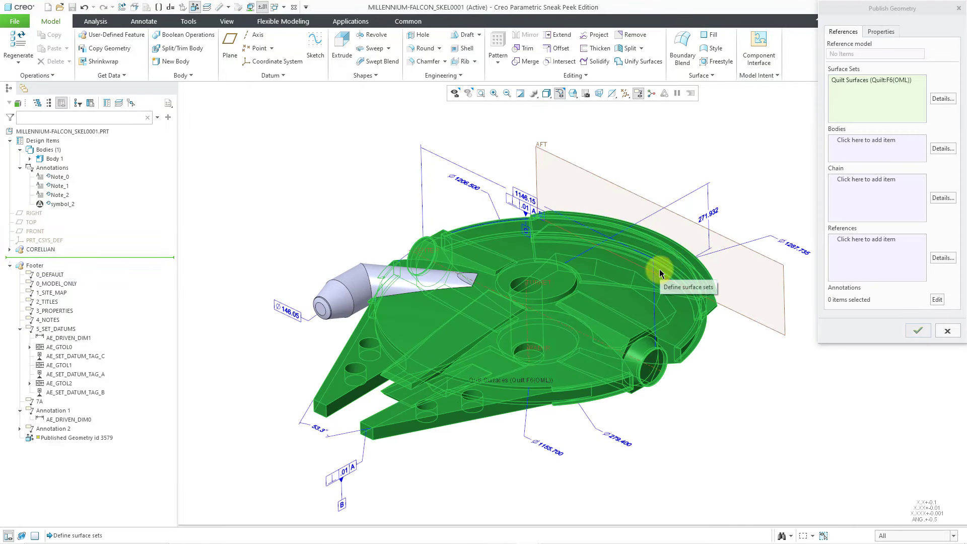
left_click(864, 141)
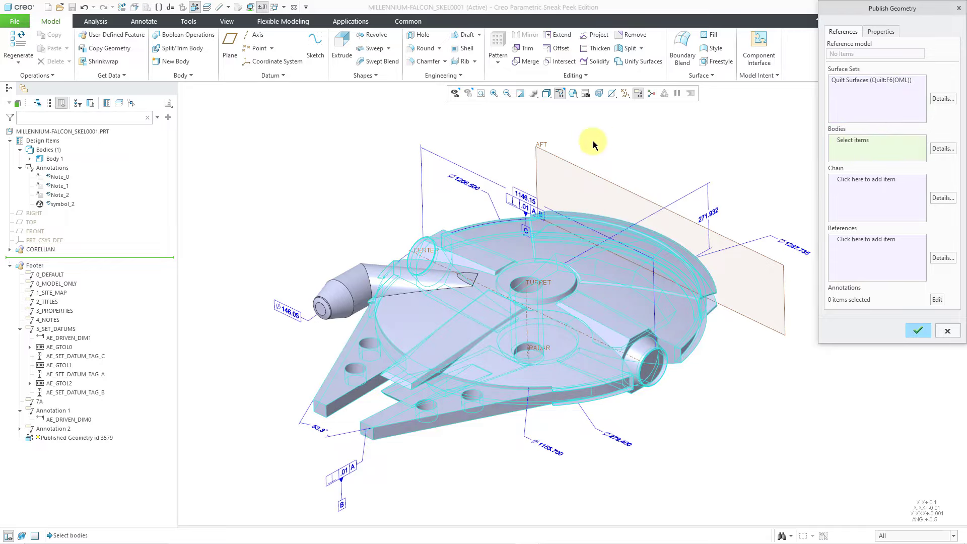
left_click(344, 276)
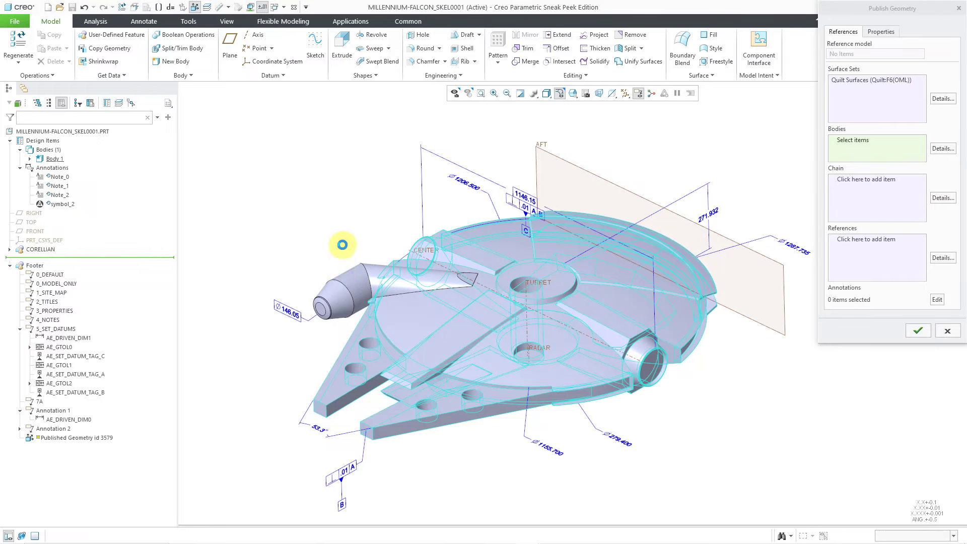
- Add datum plane AFT and the datum axes RADAR, TURRET and CENTER as references of the published geometry
left_click(855, 241)
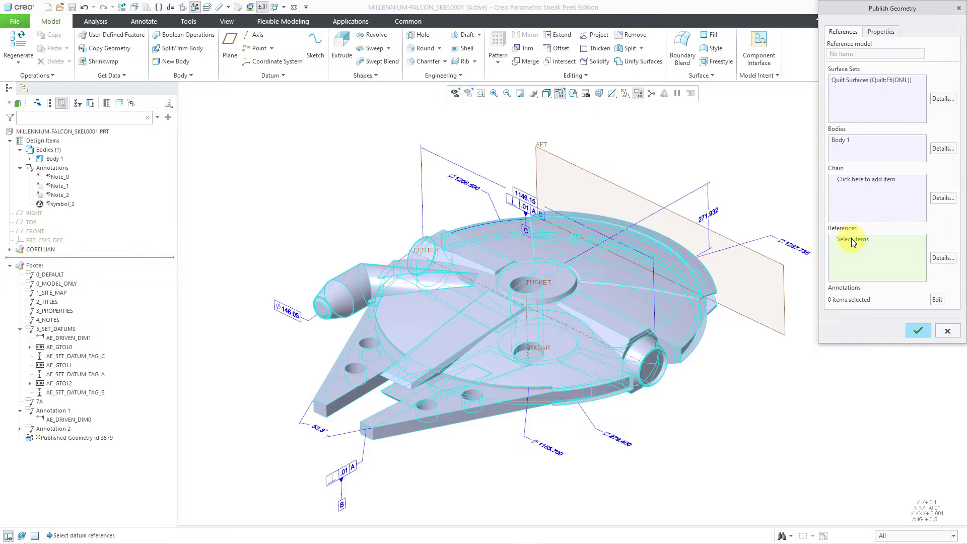
left_click(784, 300)
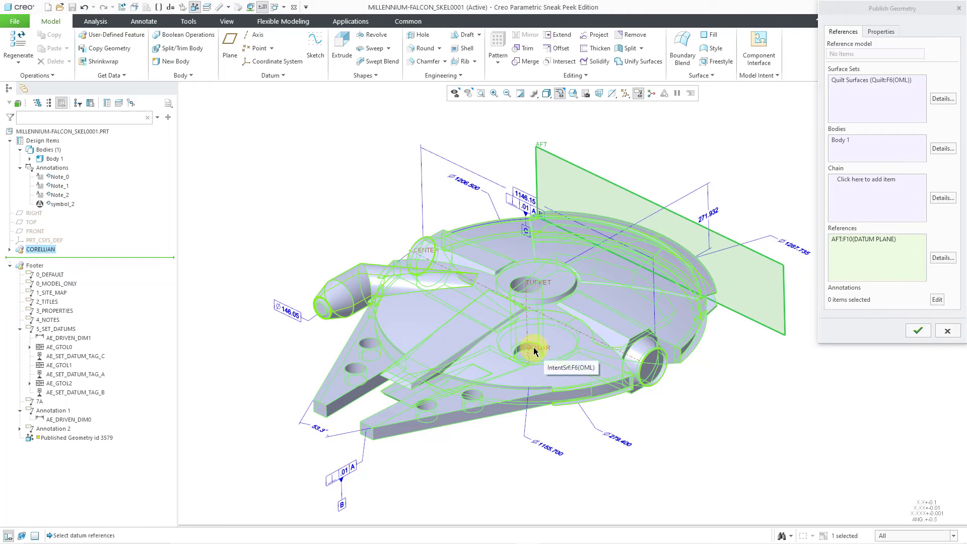
left_click(886, 534)
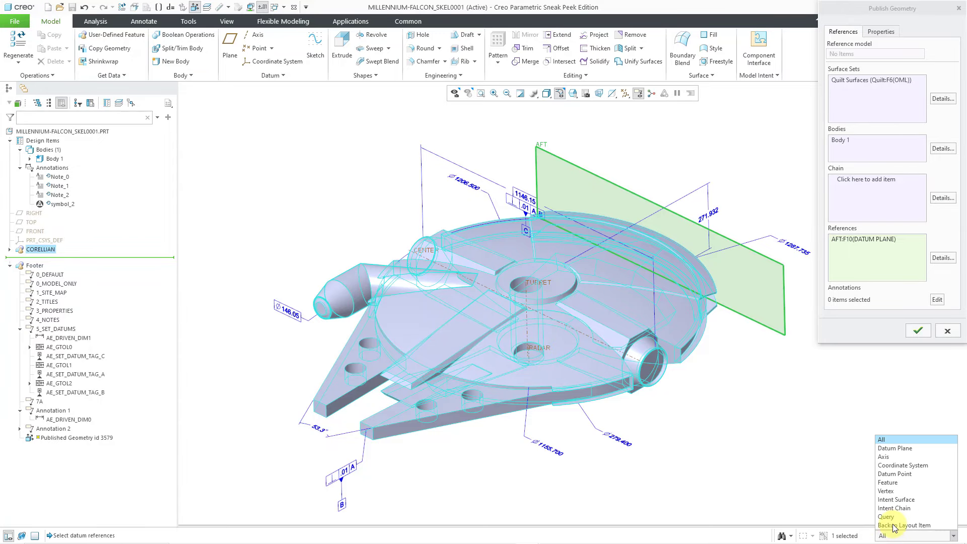
left_click(886, 456)
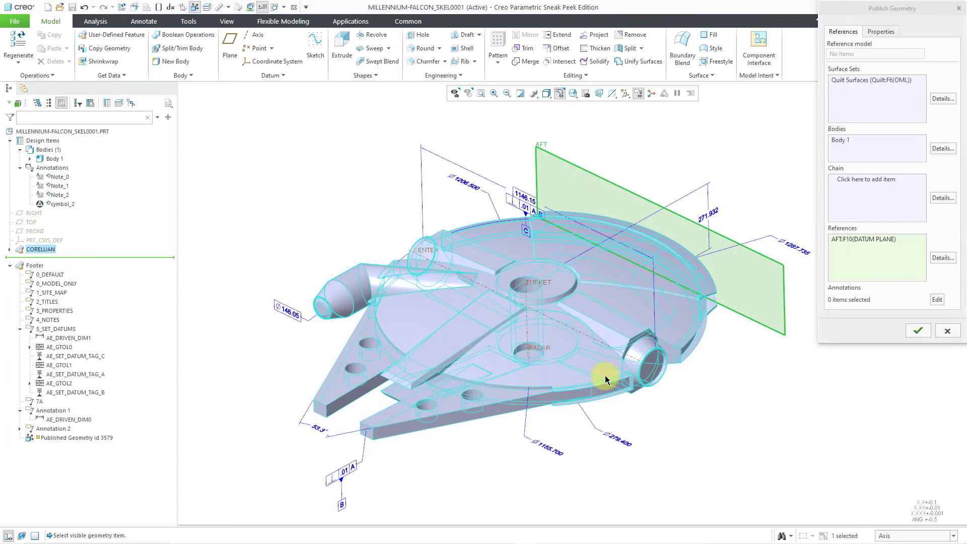
left_click(528, 349, "ctrl")
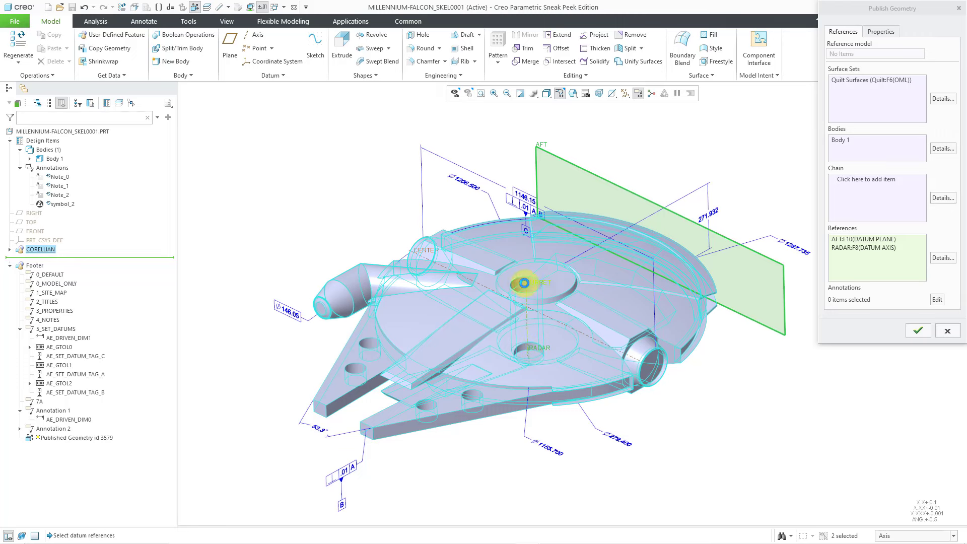
left_click(524, 283, "ctrl")
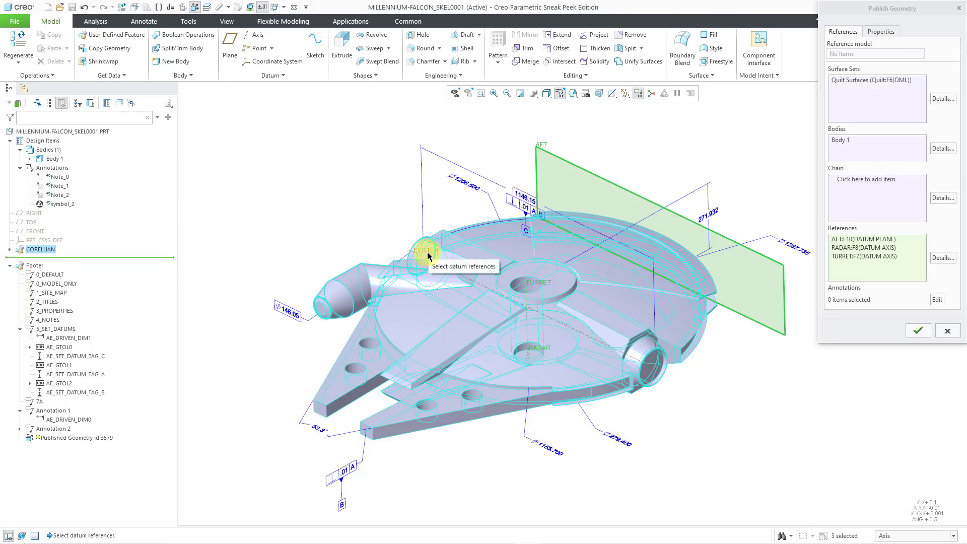
left_click(418, 259, "ctrl")
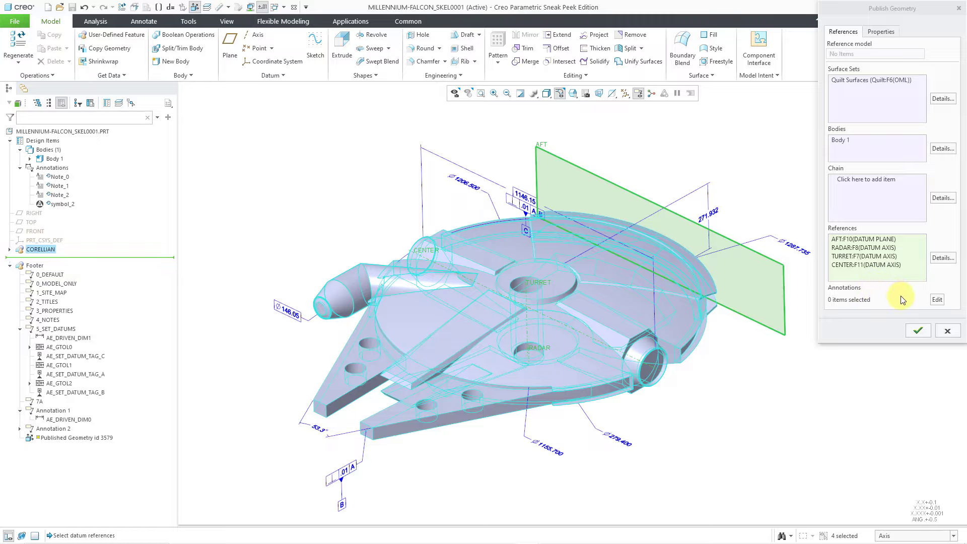
- Begin selecting annotations for the published geometry: diameters 279.400, 1155.700 and 146.05, the 53.3° angle and the .01 A geometric tolerance
left_click(938, 300)
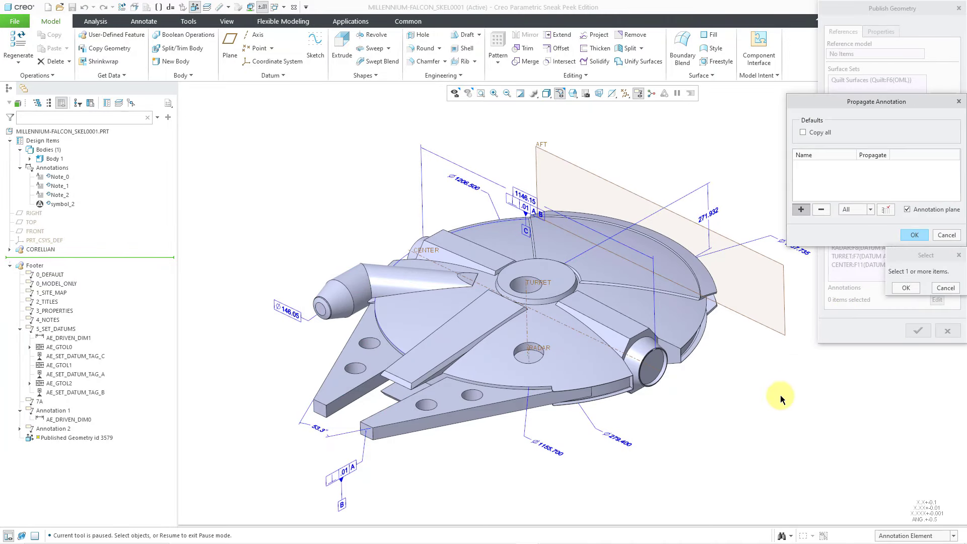
left_click(619, 441)
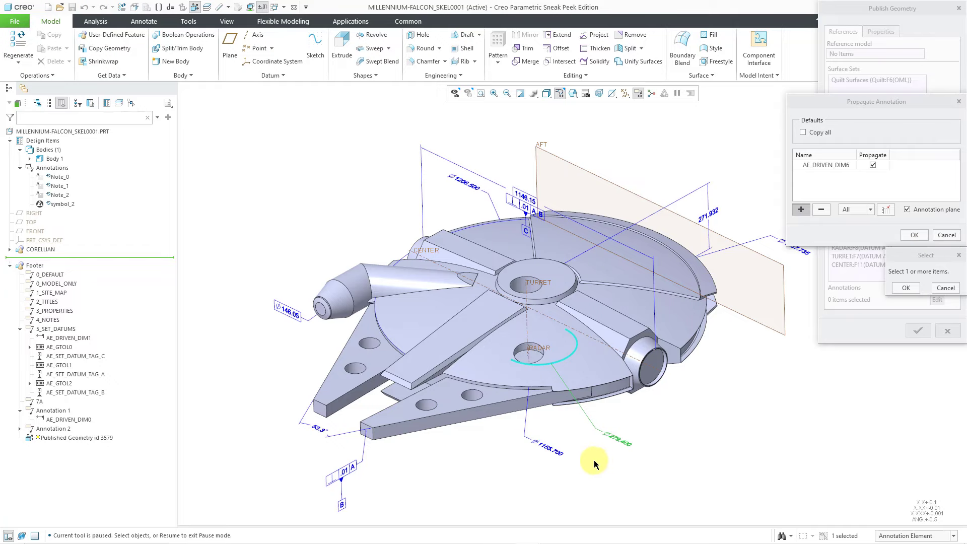
left_click(552, 453)
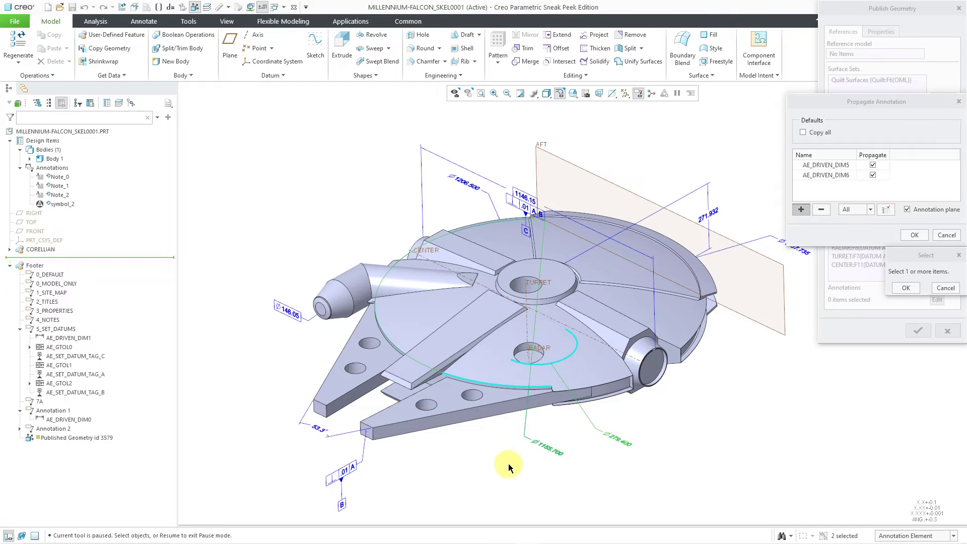
left_click(345, 470)
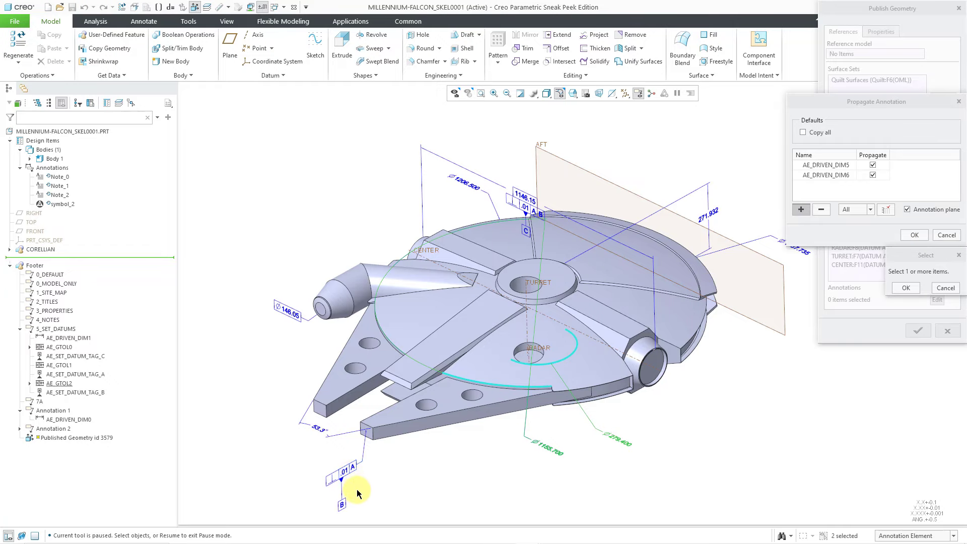
left_click(319, 427)
left_click(291, 315)
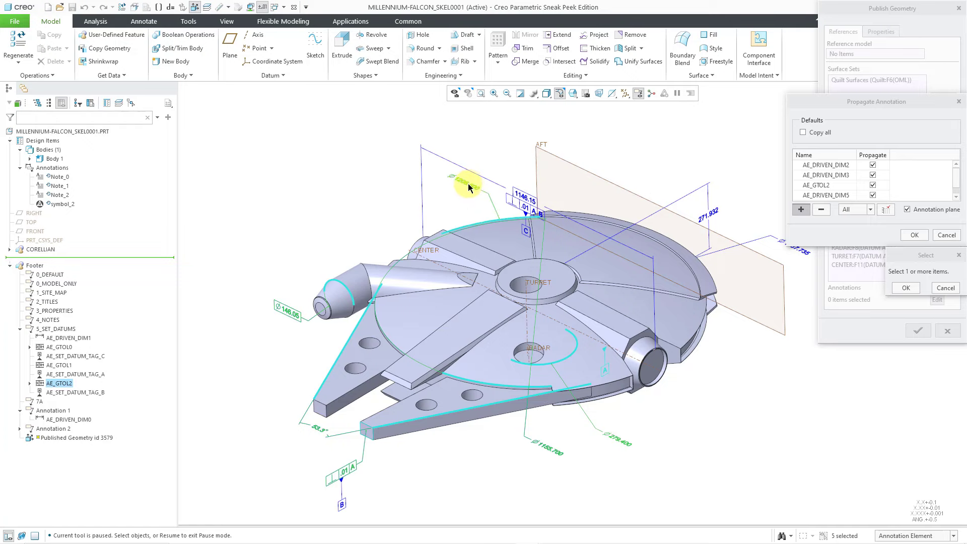
- Add the 1206.500 and 1287.735 diameters, the 271.932 height and the 1146.15 width dimension to the propagated annotations
left_click(710, 215)
left_click(801, 250)
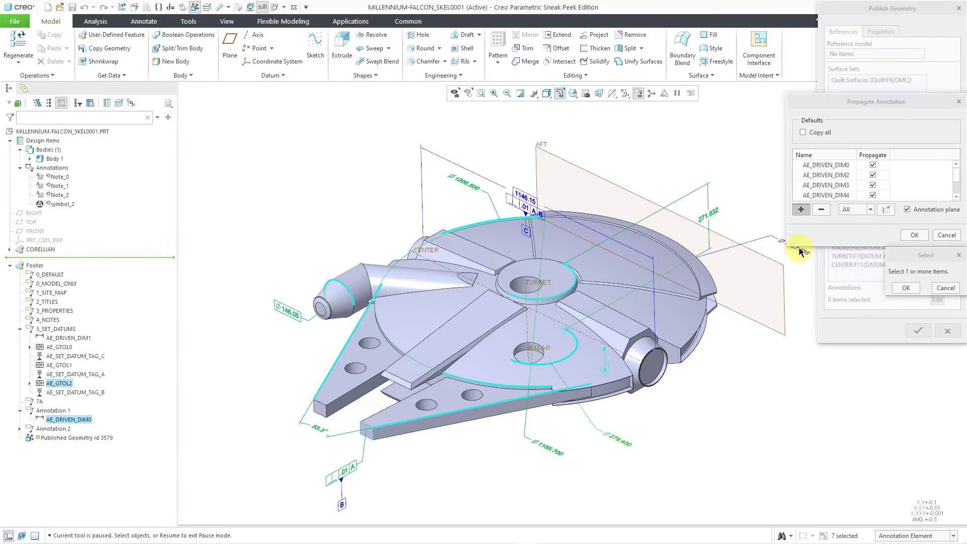
left_click(535, 205)
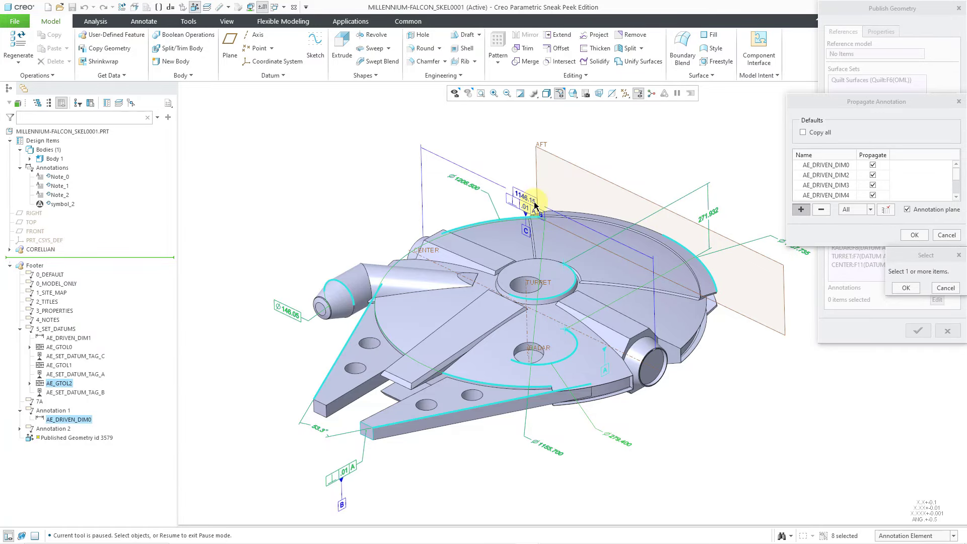
left_click(534, 205)
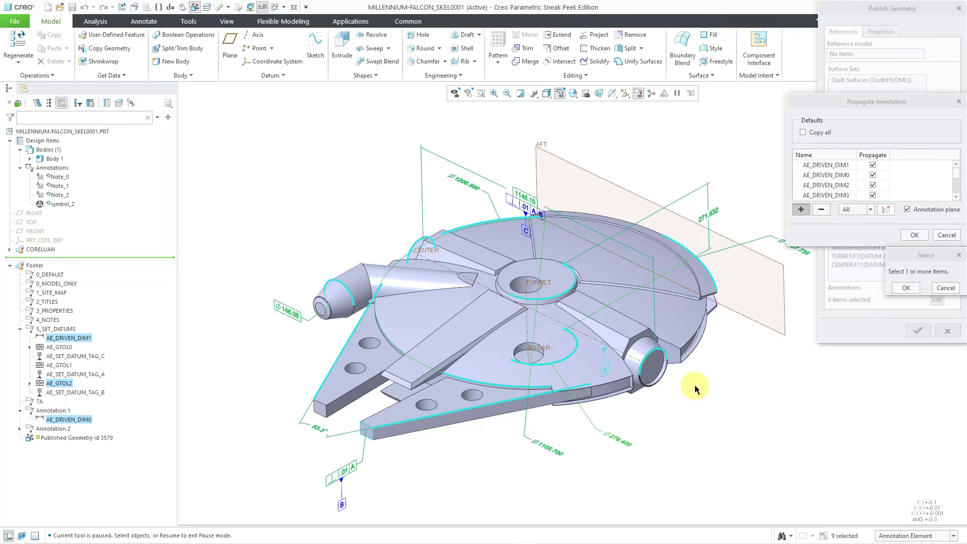
- Add the .01 flatness tolerance carrying datum A on the underside to the propagated annotations and complete the Publish Geometry feature
middle_click_drag(696, 388, 691, 364)
left_click(617, 376)
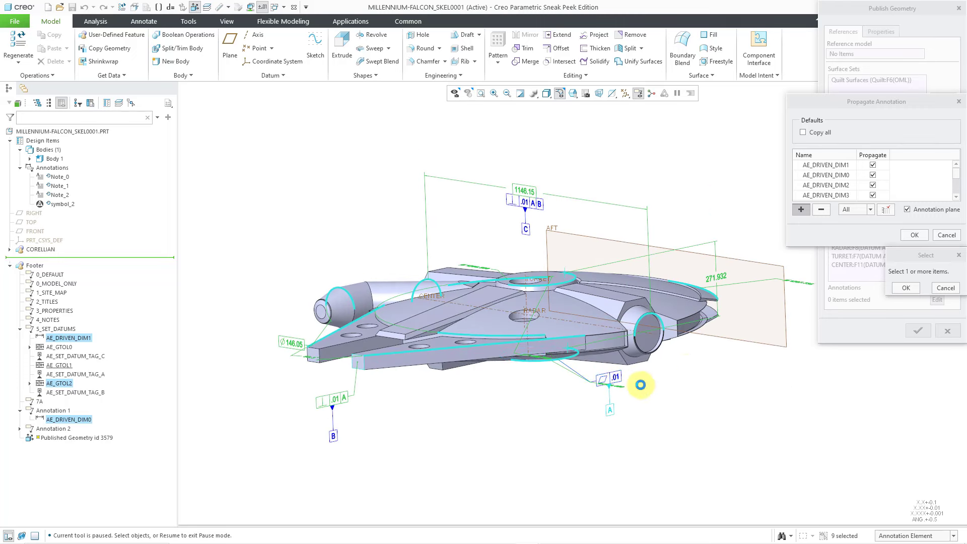
left_click(915, 236)
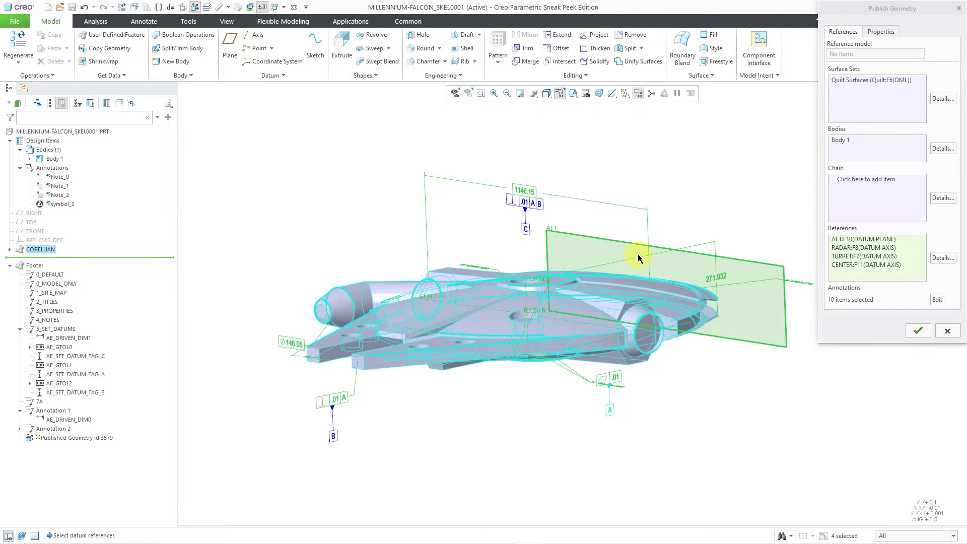
middle_click_drag(606, 204, 609, 228)
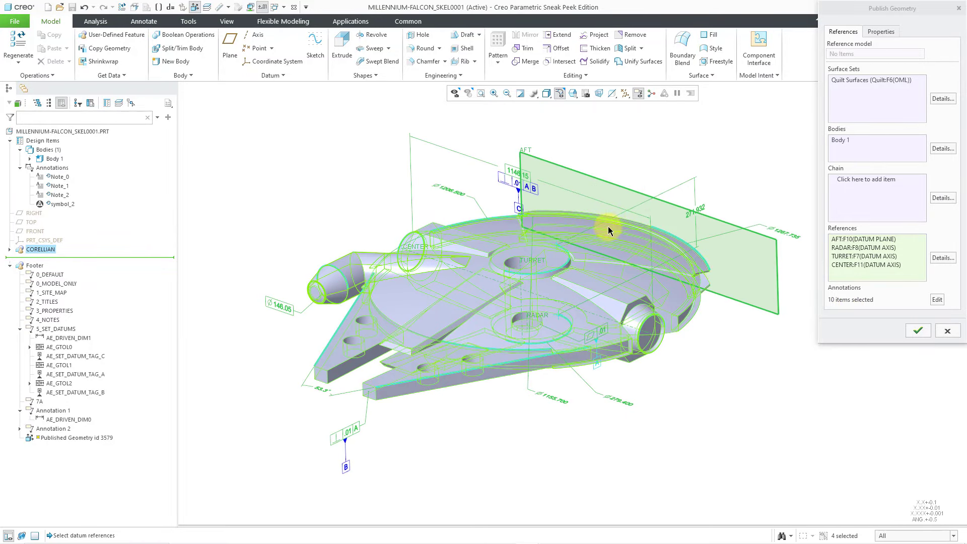
left_click(917, 332)
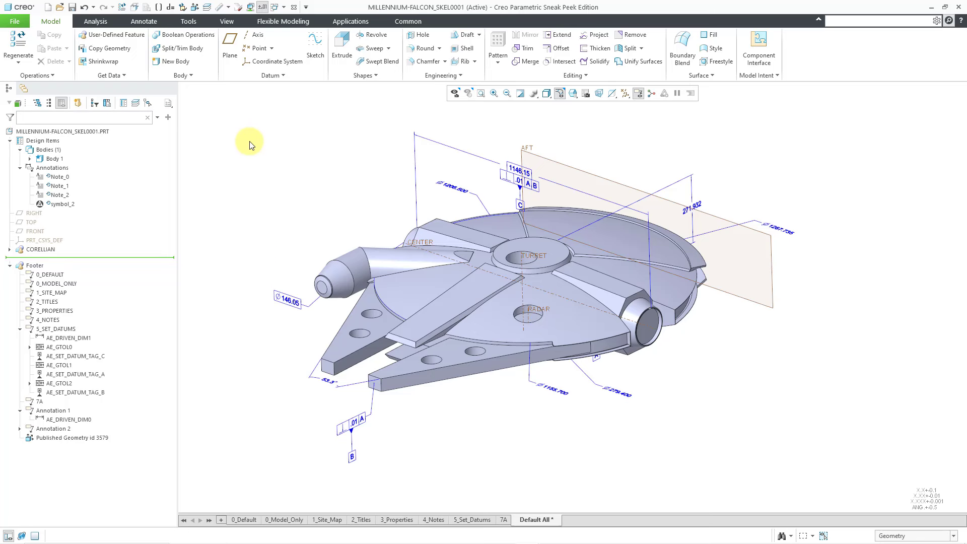
- Switch to the MILLENNIUM-FALCON assembly window and turn off the display of datum axes and datum planes
left_click(279, 7)
left_click(302, 18)
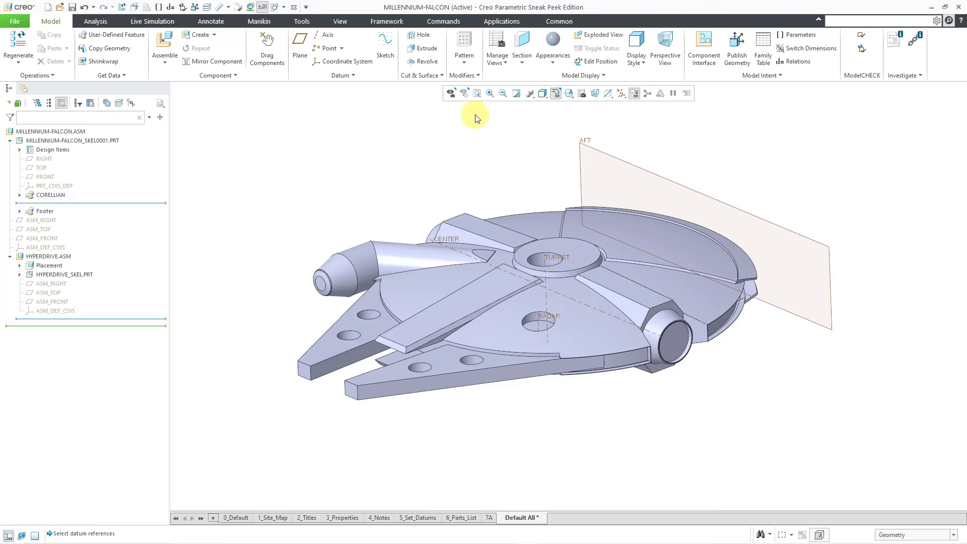
left_click(621, 94)
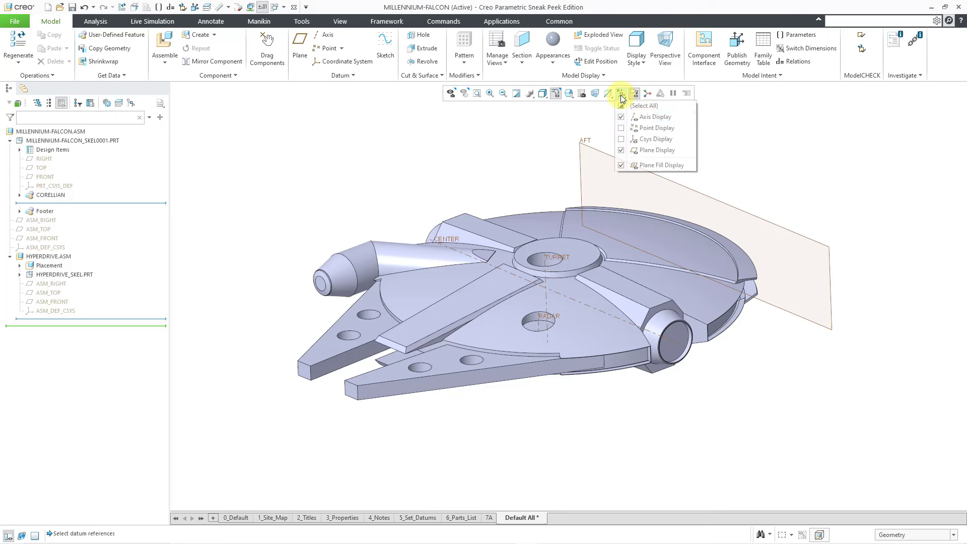
left_click(643, 117)
left_click(650, 150)
left_click(474, 142)
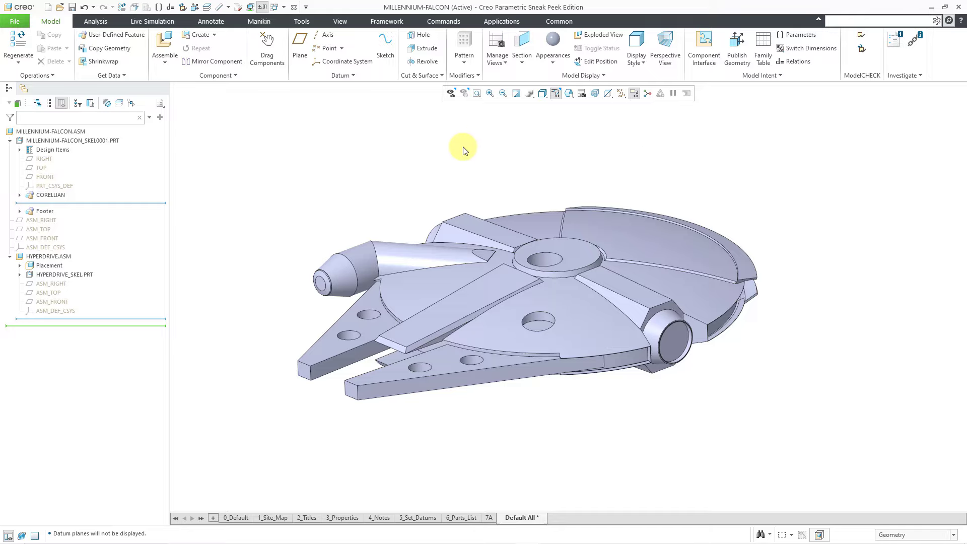
- Activate HYPERDRIVE_SKEL.PRT and create a Copy Geometry feature in it that references the published geometry of MILLENNIUM-FALCON_SKEL0001
right_click(81, 280)
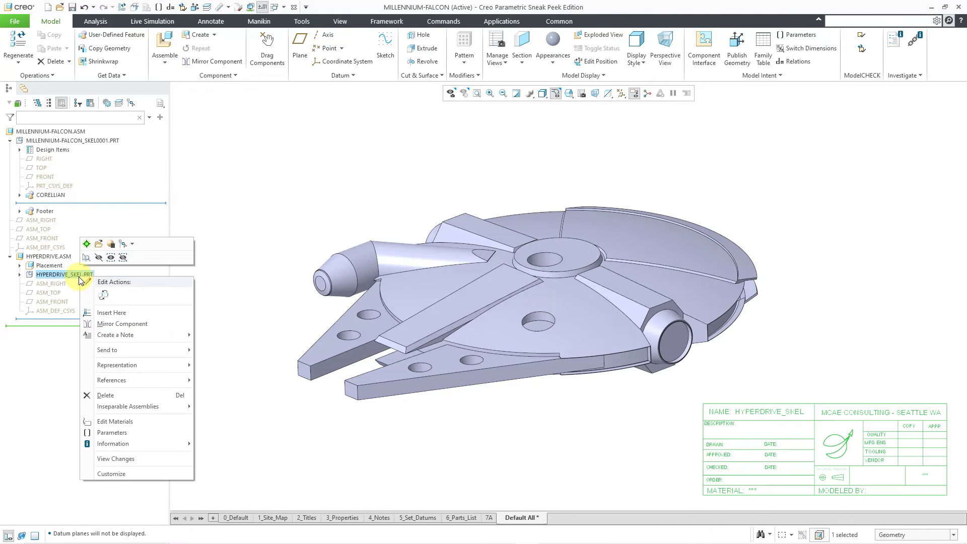
left_click(86, 245)
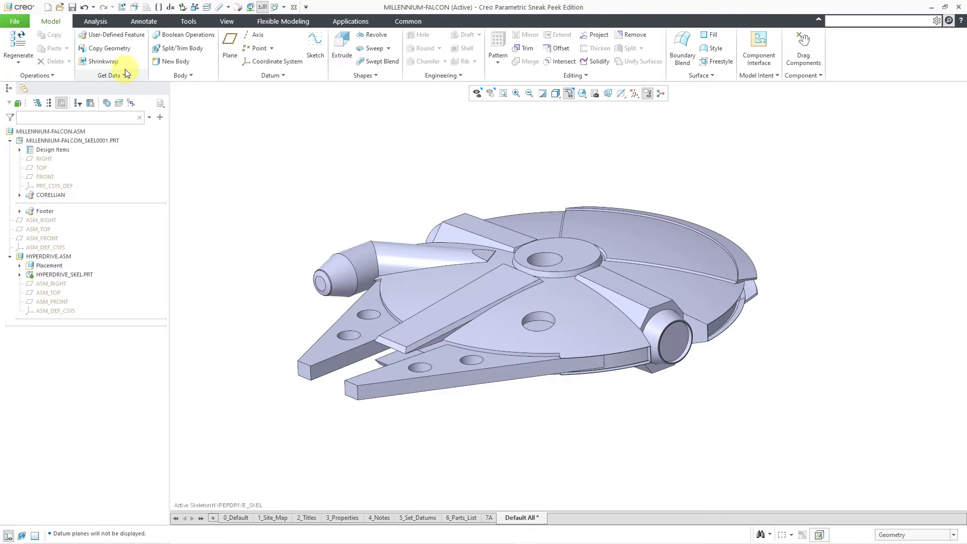
left_click(118, 50)
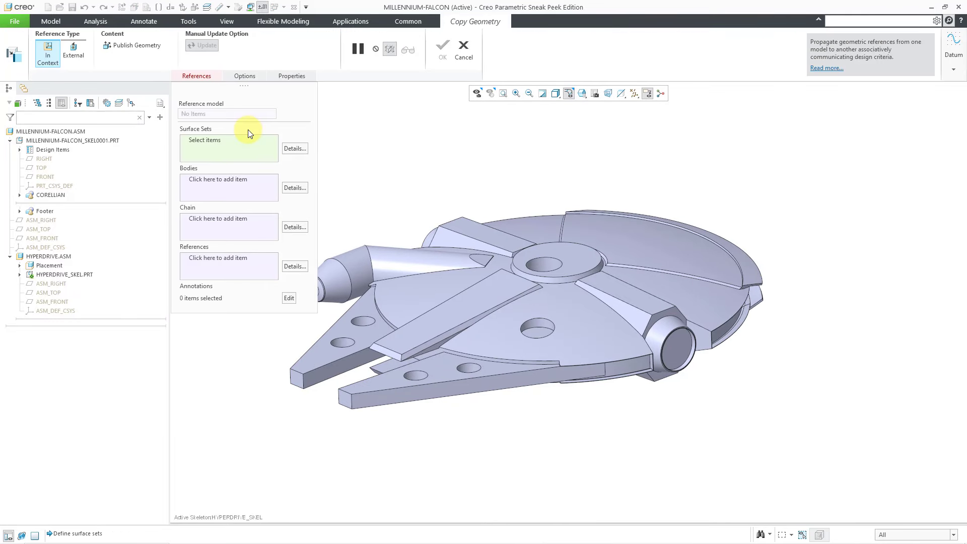
left_click(147, 45)
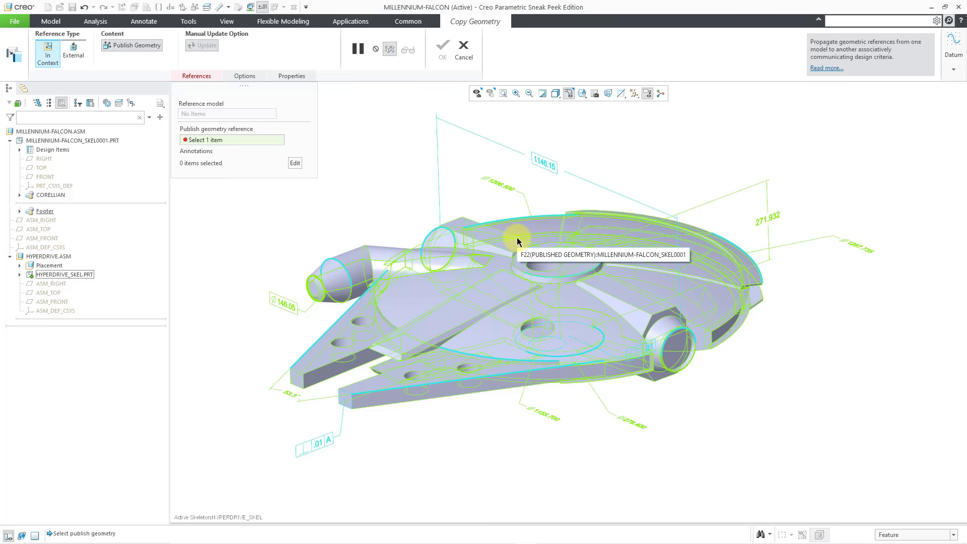
left_click(517, 238)
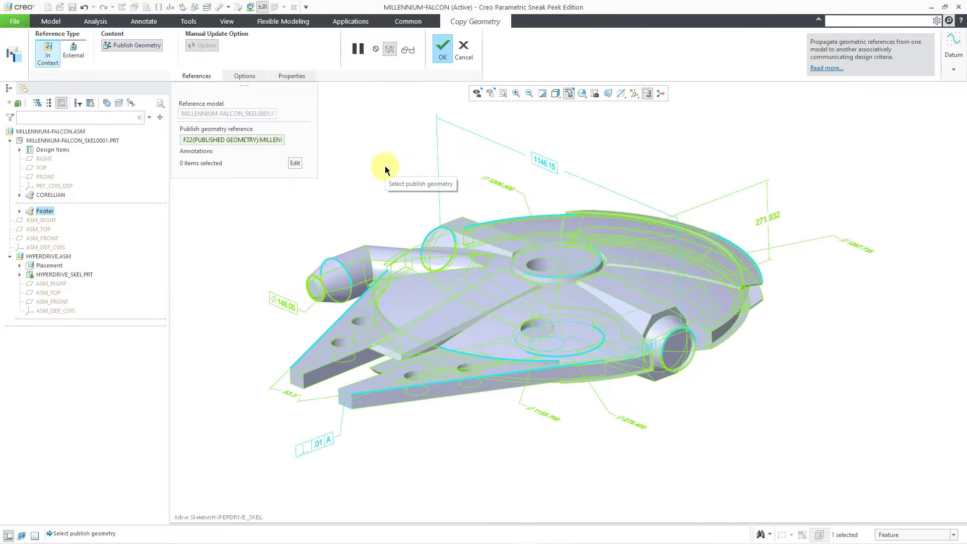
left_click(442, 50)
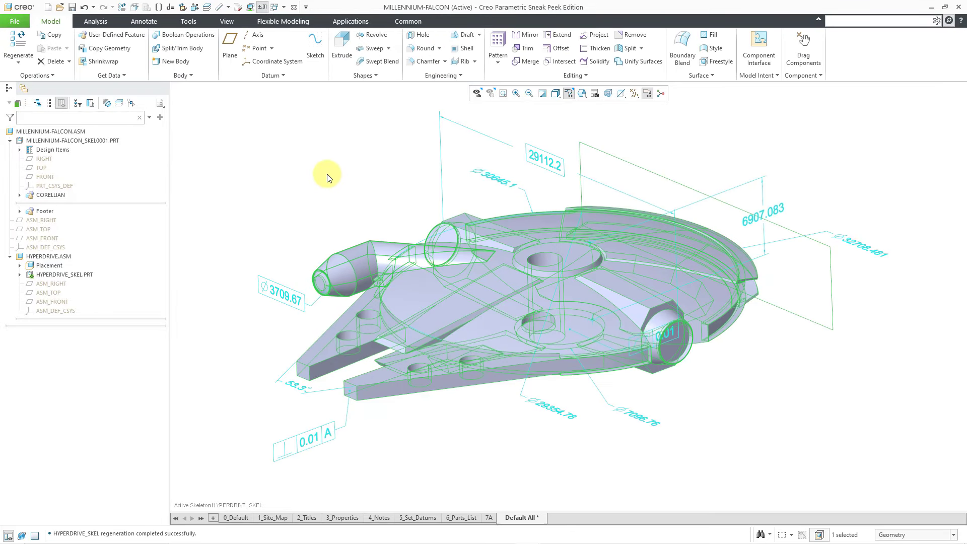
left_click(310, 177)
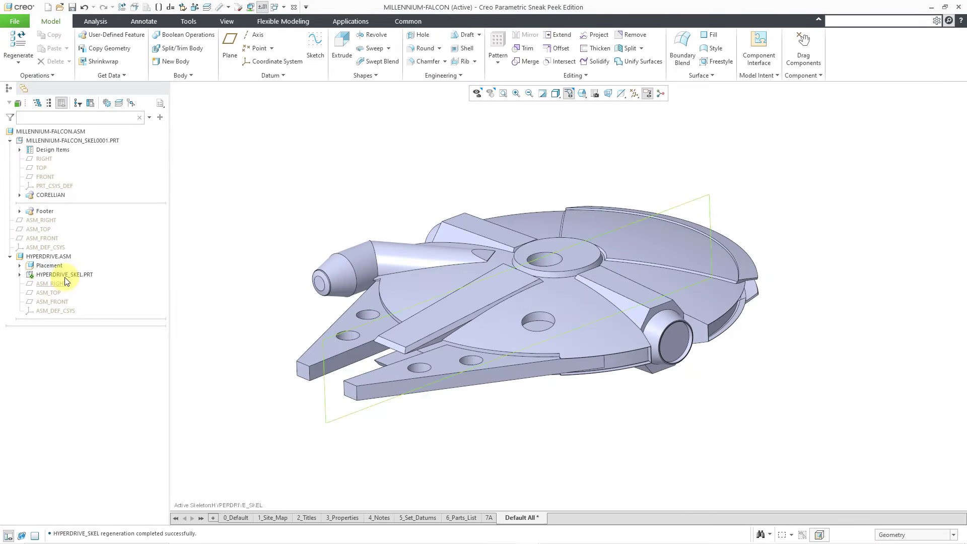
- Expand HYPERDRIVE_SKEL.PRT in the model tree, open it in its own window and examine the copied geometry and annotations
left_click(21, 274)
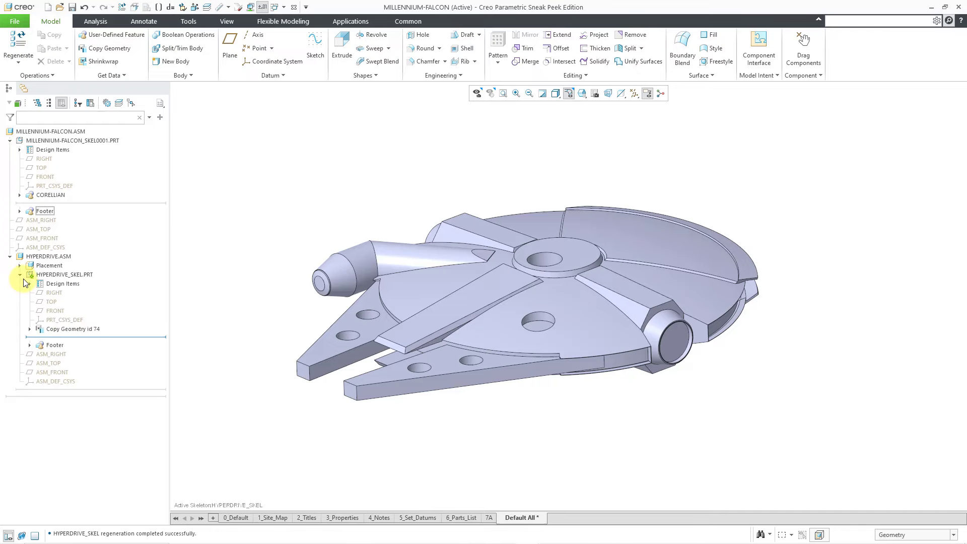
right_click(75, 277)
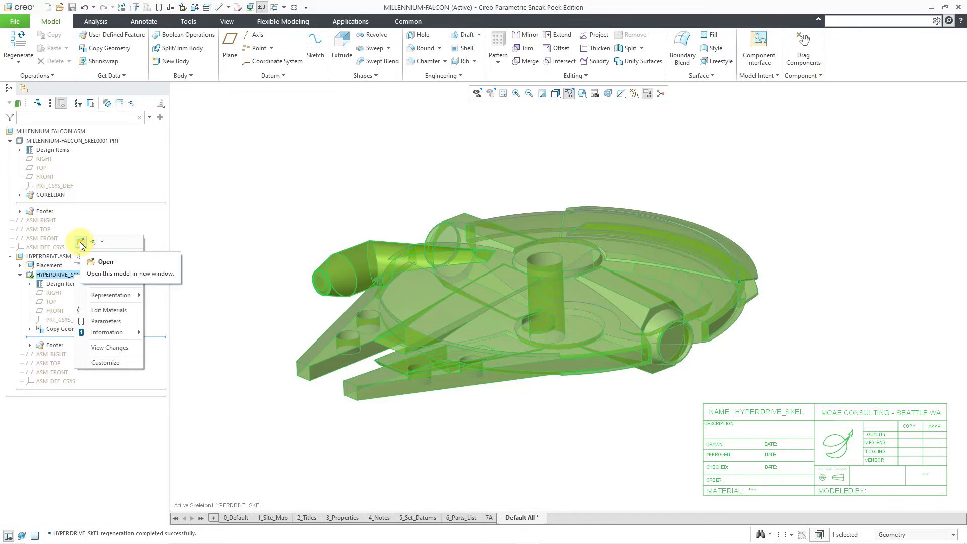
left_click(81, 244)
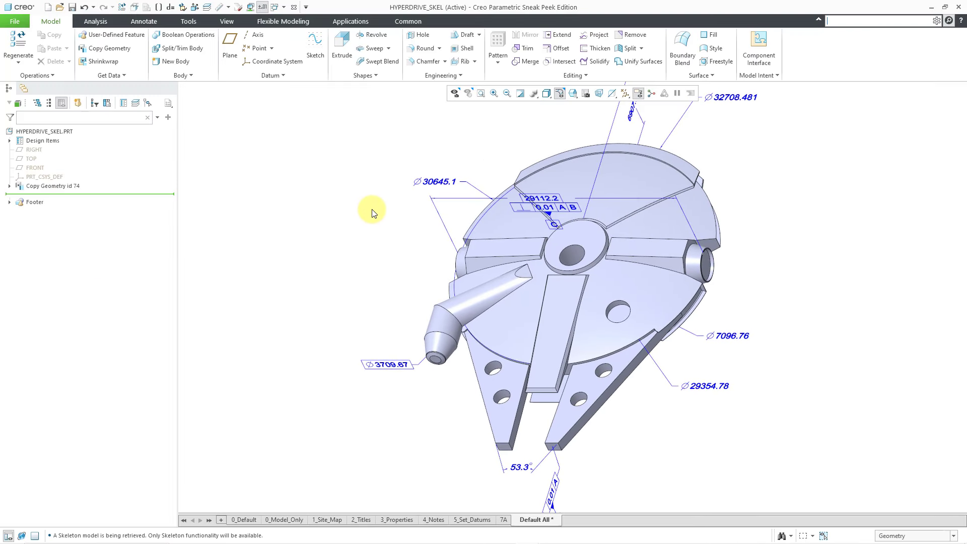
middle_click_drag(429, 273, 409, 246)
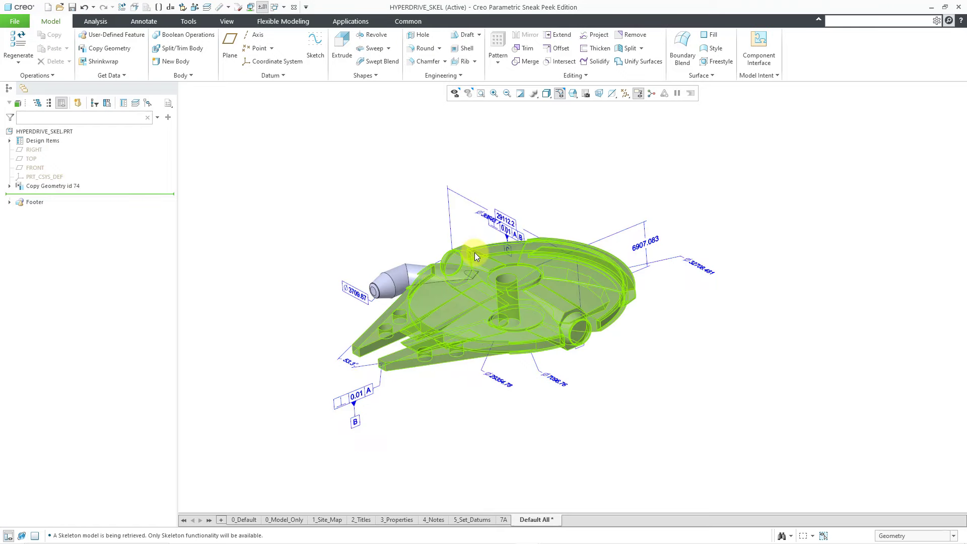
mouse_move(475, 253)
middle_mouse_down()
mouse_move(491, 240)
mouse_move(468, 235)
mouse_move(476, 238)
mouse_move(466, 248)
middle_mouse_up()
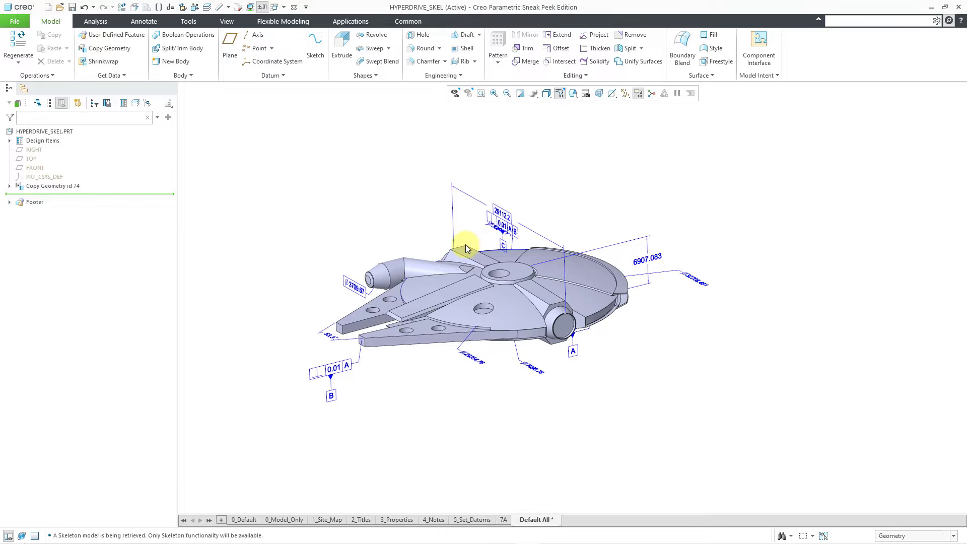
scroll(431, 247, "down", 2)
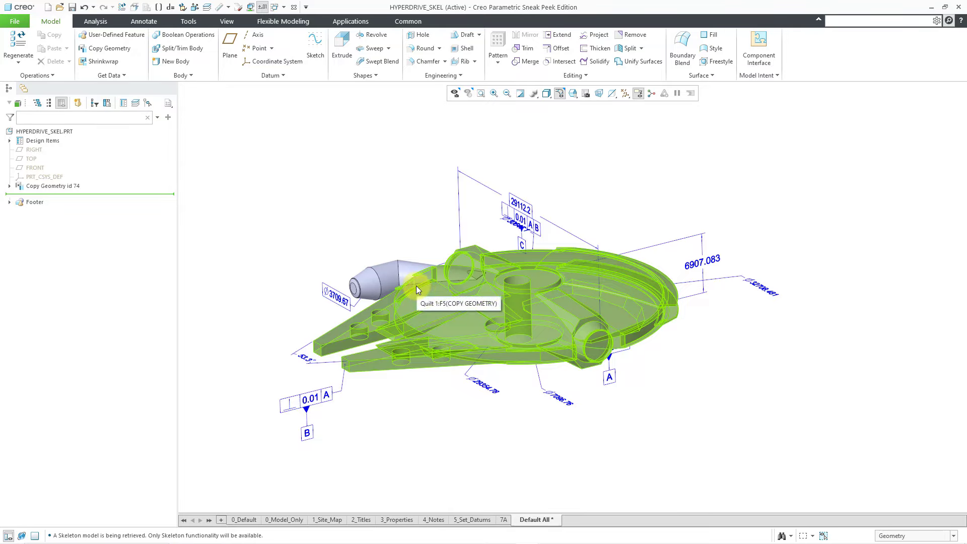
scroll(416, 286, "down", 2)
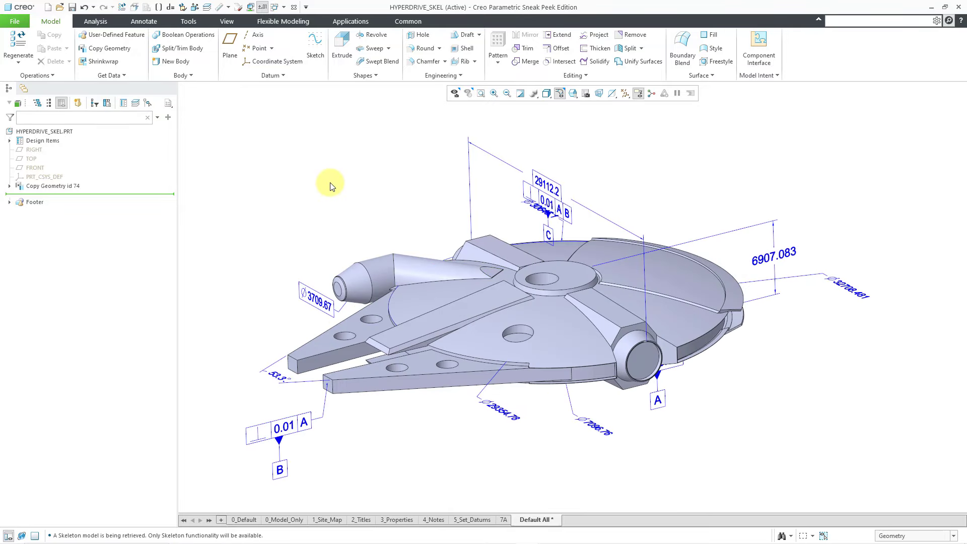